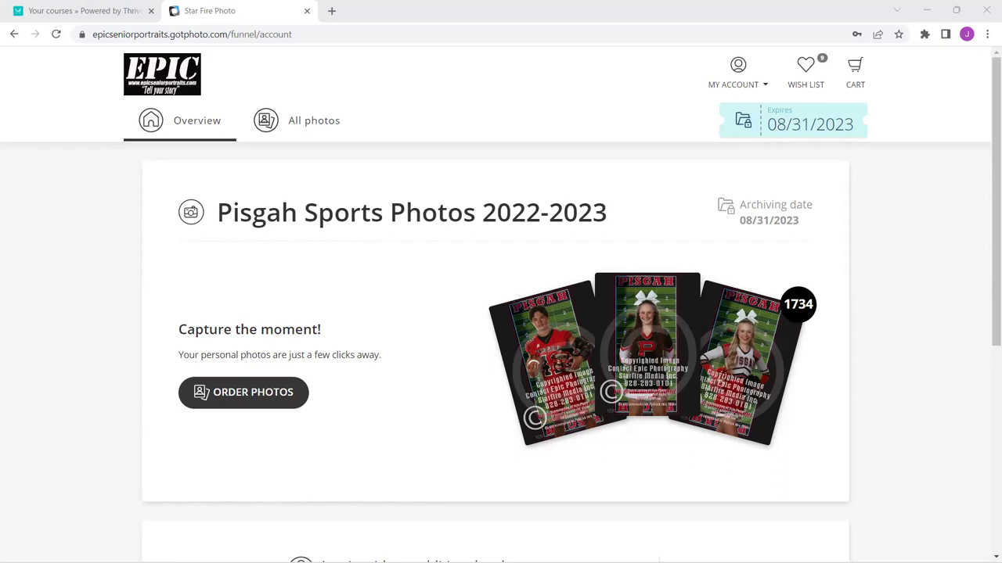
Open the PHS All Marching Band album from the Pisgah Sports Photos 2022-2023 gallery.
click(243, 401)
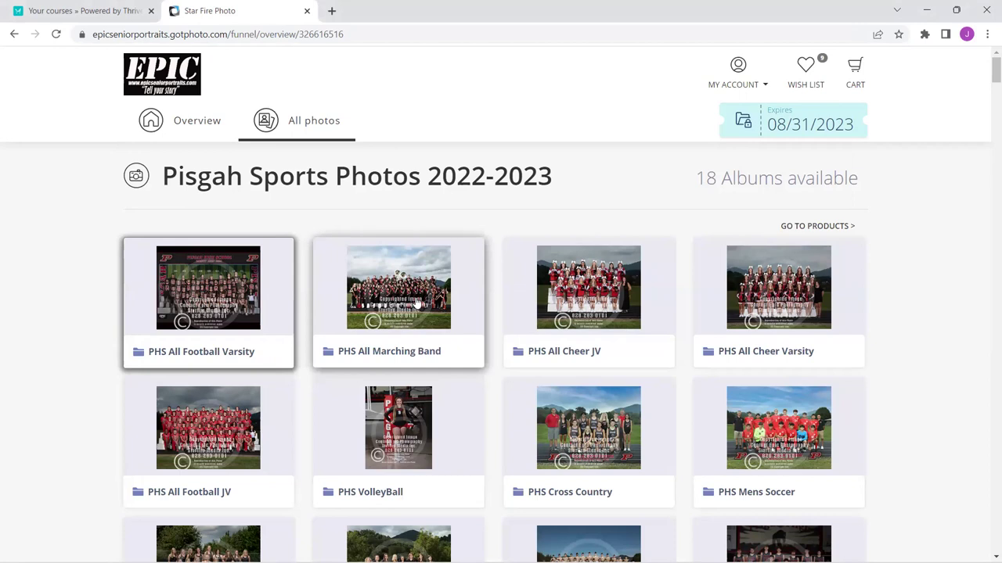
click(418, 304)
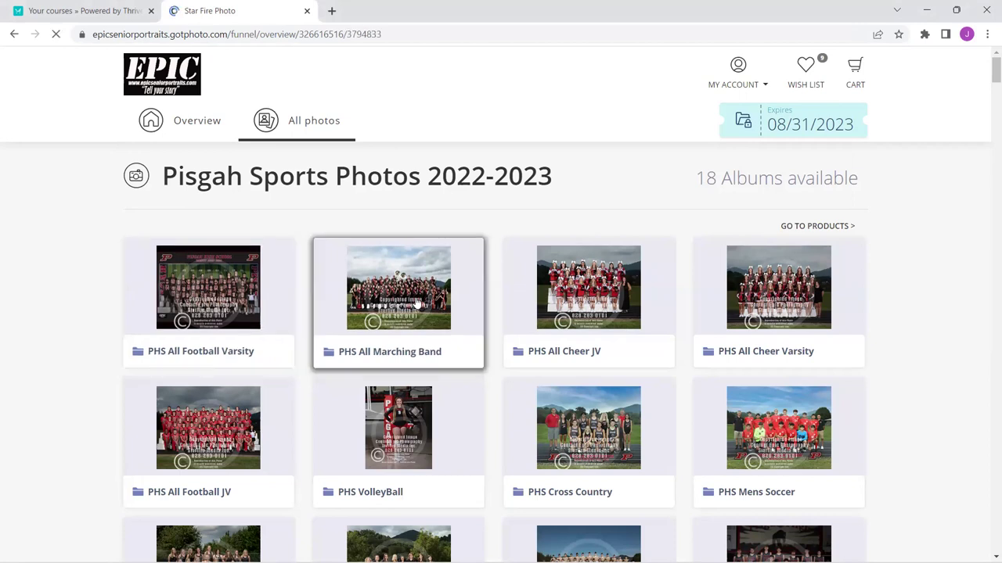
Look through the individual portraits on the first page of the marching band album.
scroll(417, 305, down, 2)
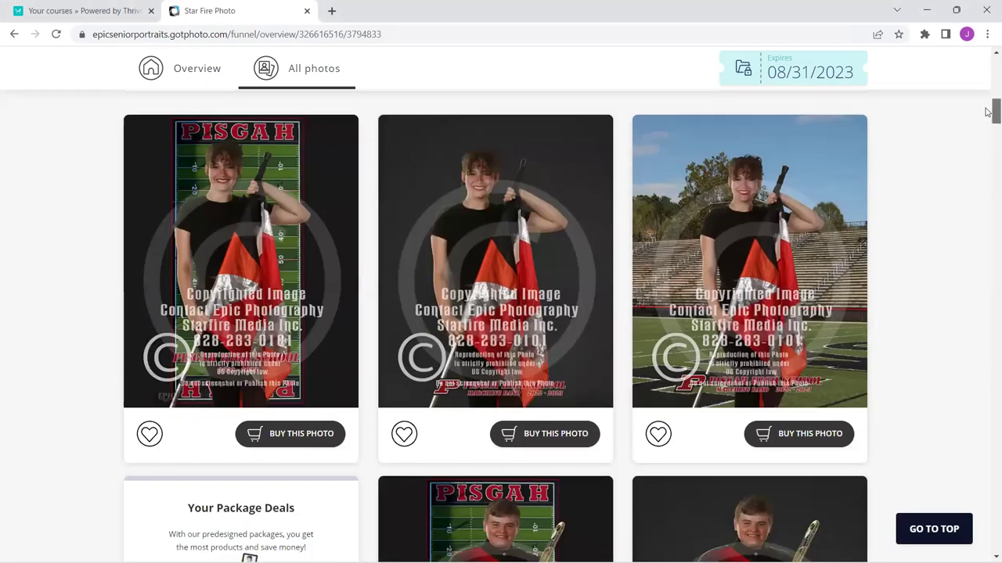
scroll(986, 112, down, 5)
scroll(986, 176, down, 8)
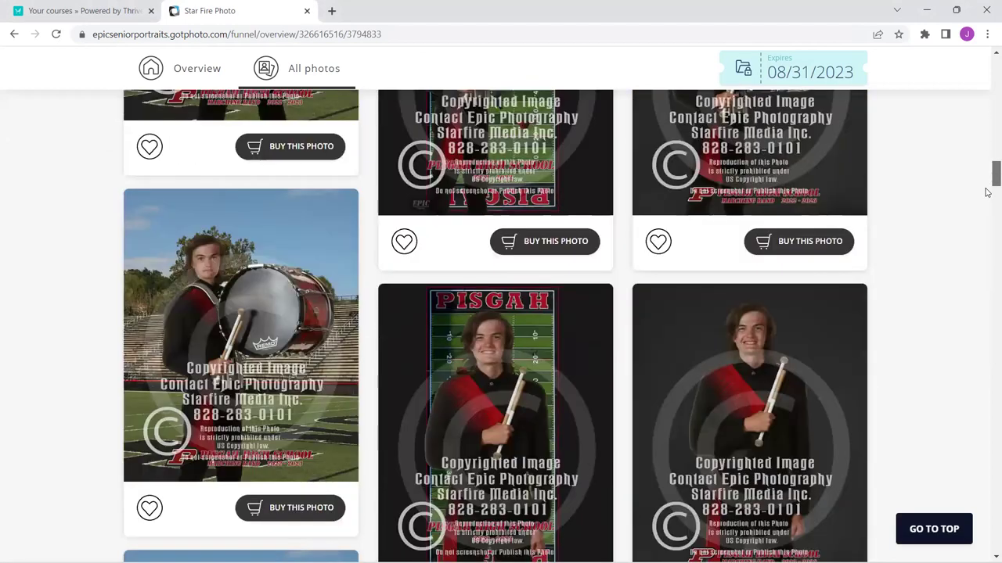
scroll(987, 211, down, 8)
scroll(988, 251, down, 10)
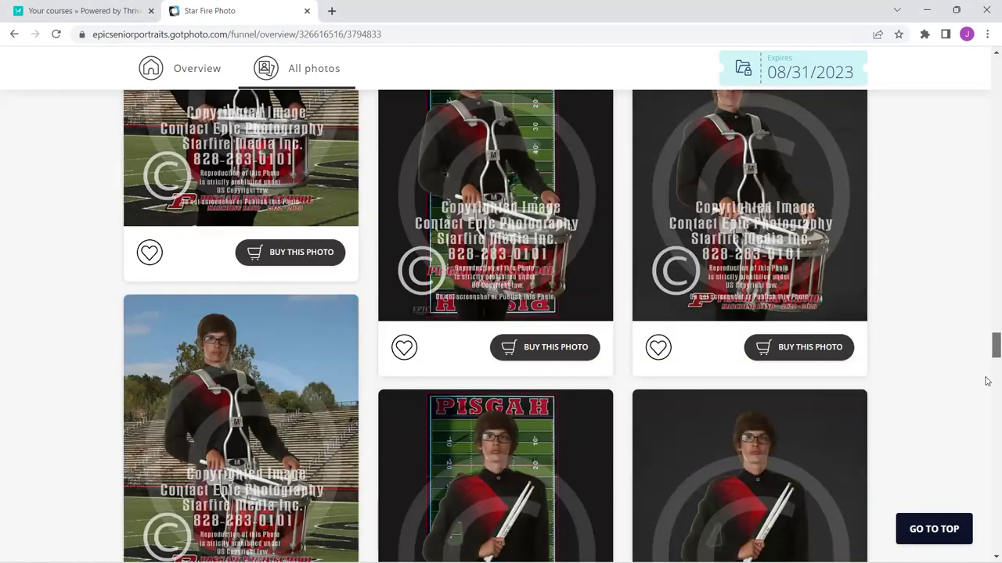
scroll(987, 396, down, 8)
drag(987, 444, 986, 515)
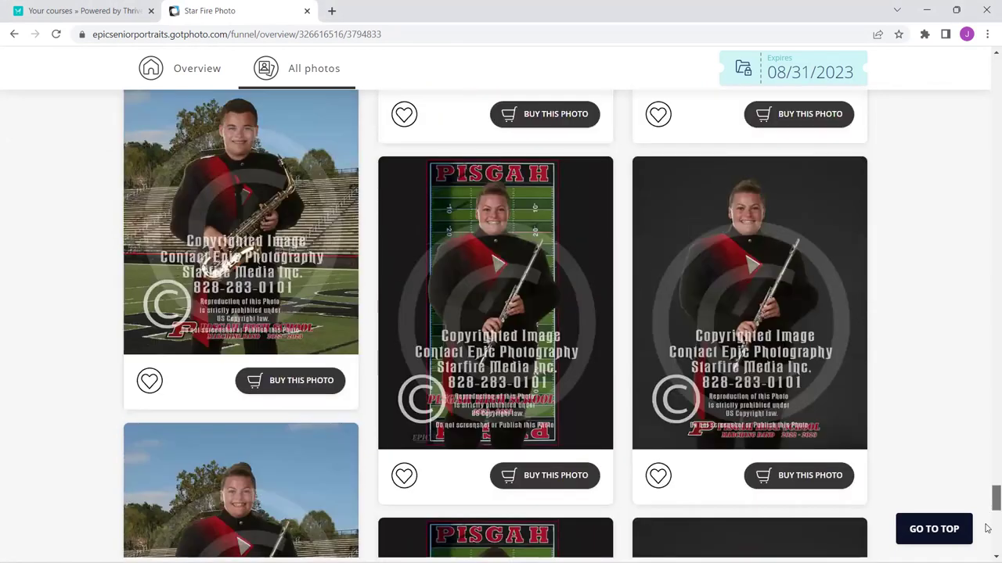
scroll(988, 532, down, 8)
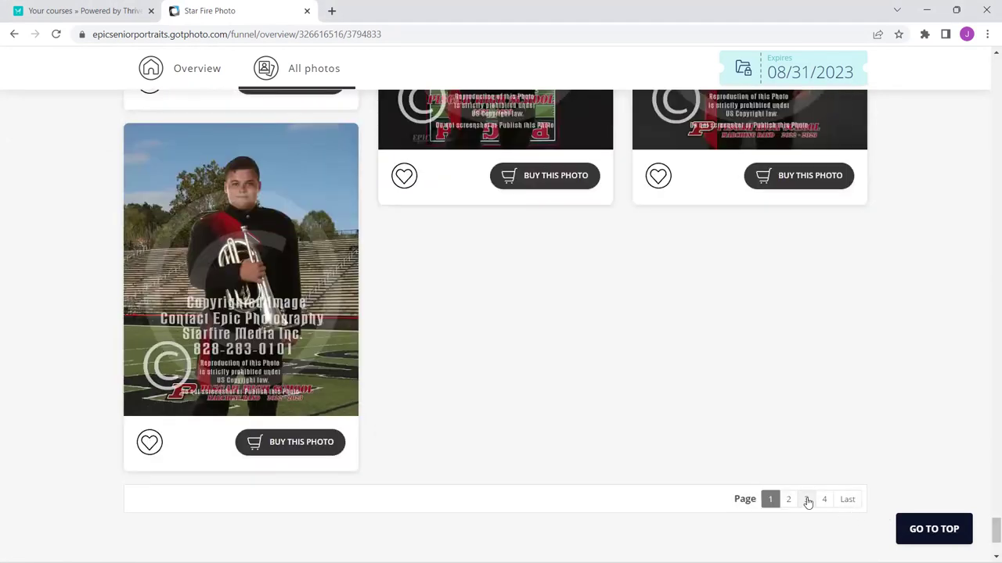
Go to page 2 of the marching band album and examine the portraits already marked for the wish list.
click(790, 500)
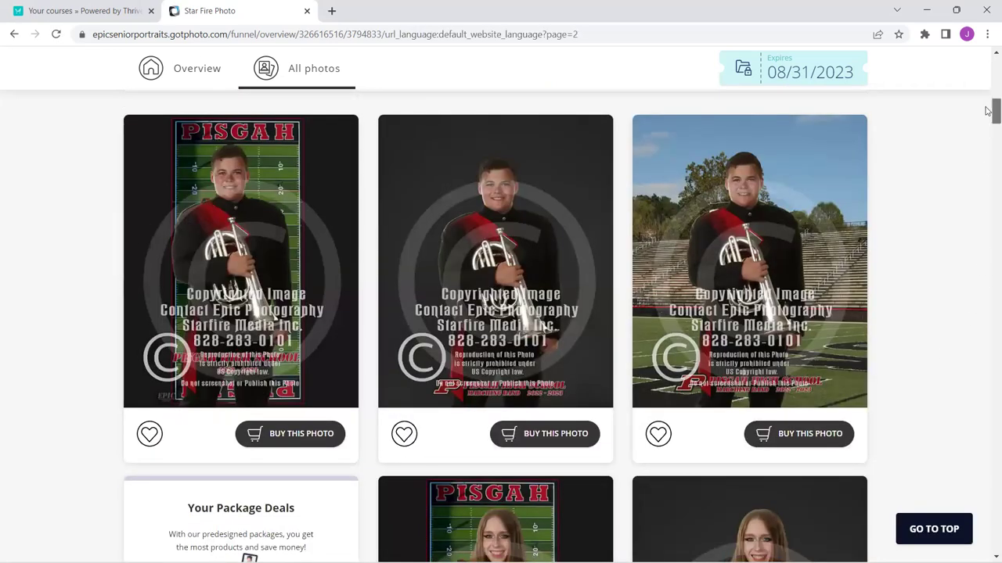
scroll(986, 130, down, 2)
scroll(986, 130, down, 3)
scroll(987, 137, down, 3)
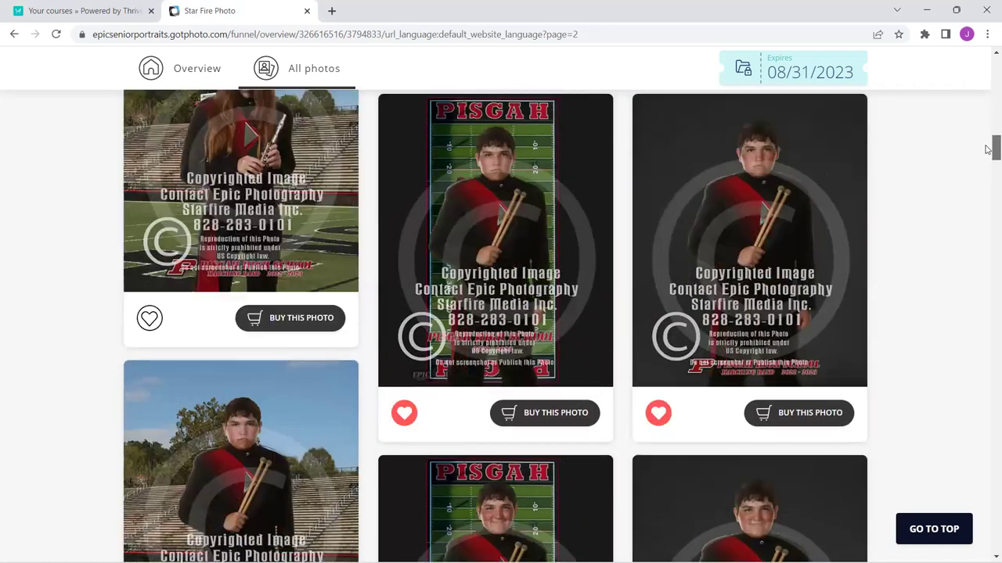
scroll(987, 149, down, 1)
scroll(988, 150, down, 1)
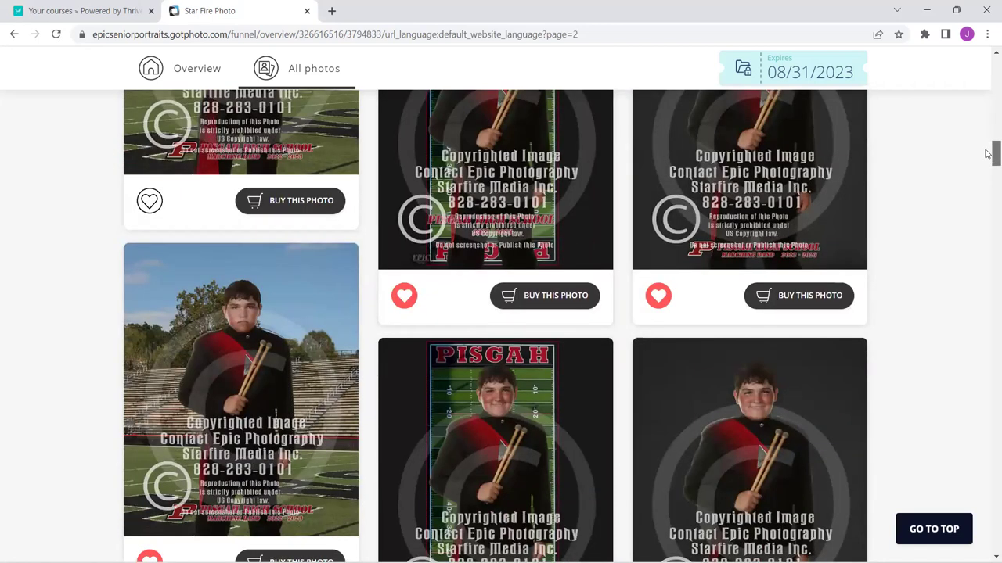
scroll(989, 154, down, 1)
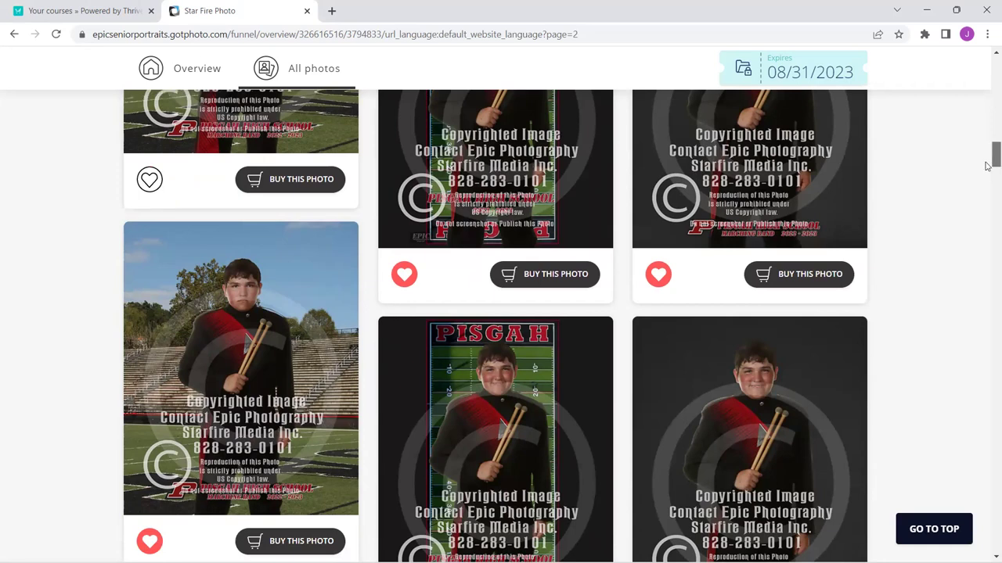
drag(987, 165, 988, 548)
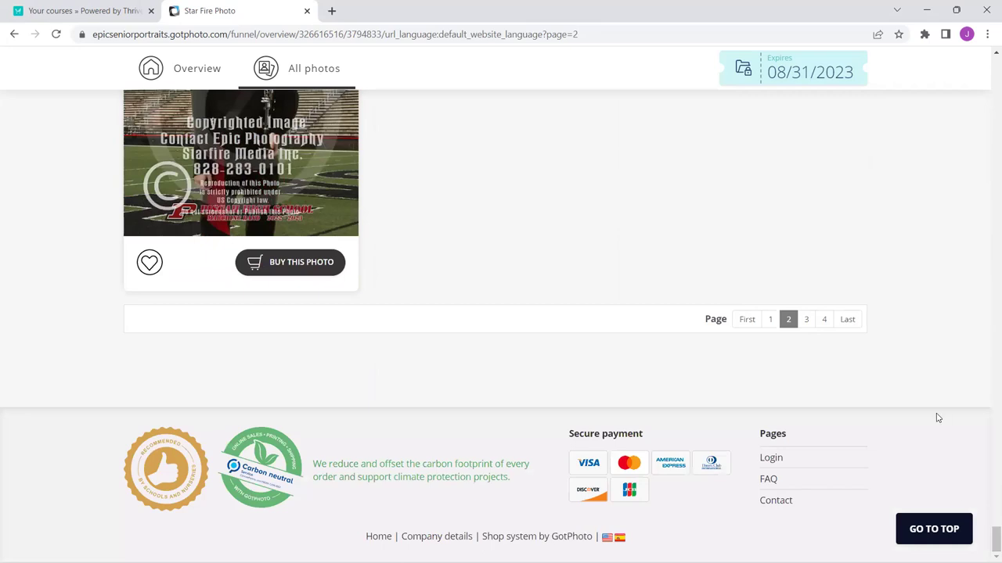
Go to the last page of the marching band album and examine the band group photos.
click(849, 325)
scroll(849, 325, down, 5)
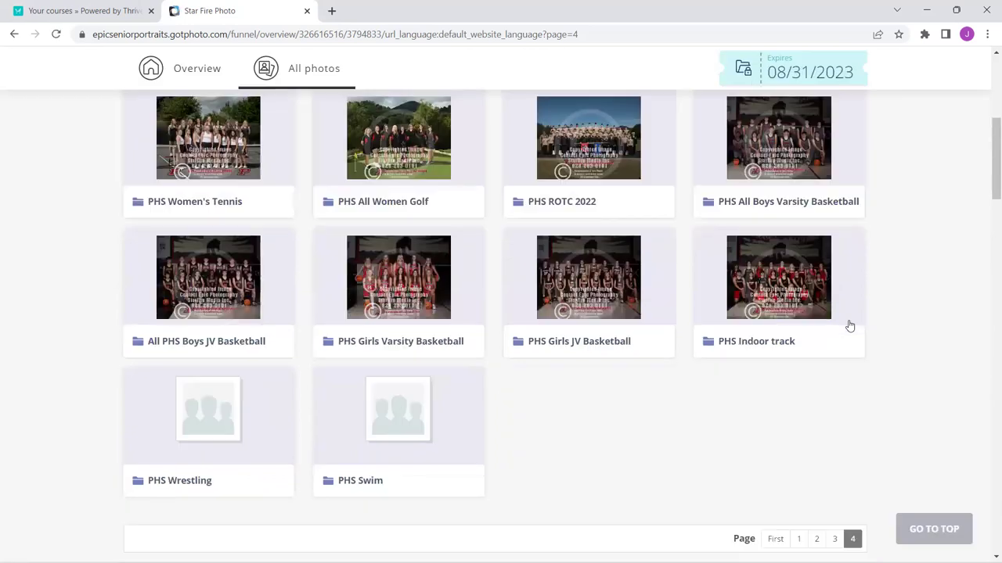
click(850, 324)
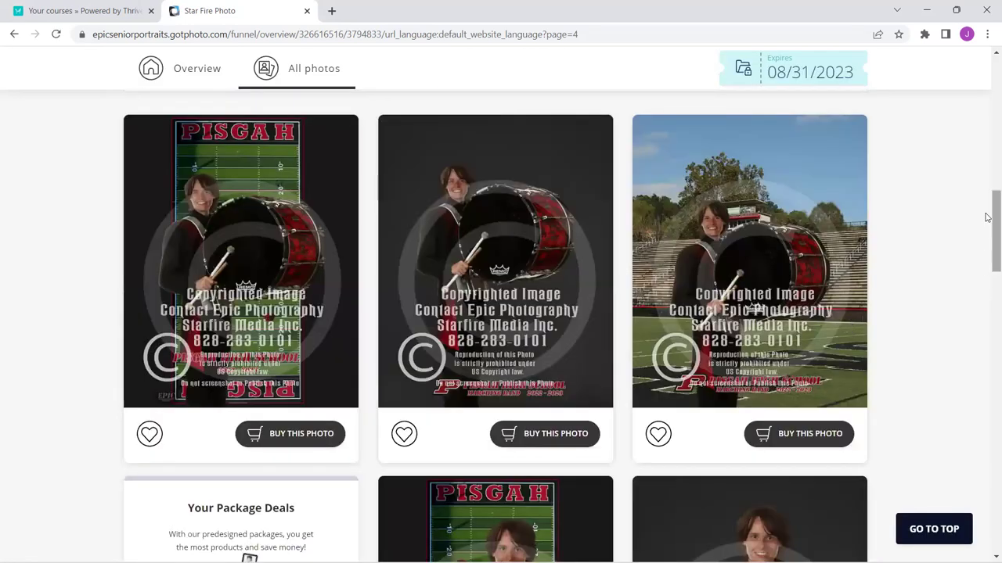
drag(986, 217, 988, 458)
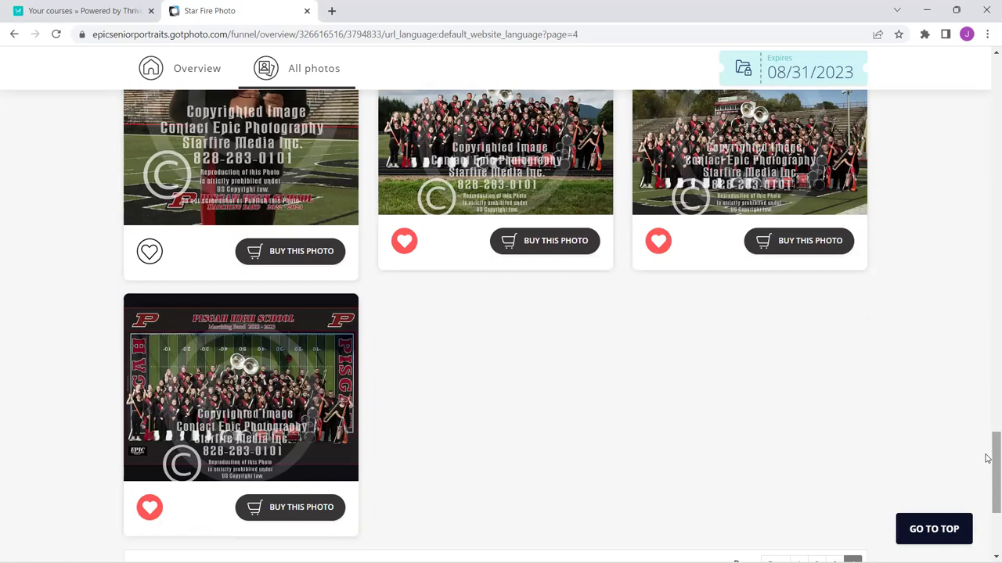
Open the wish list and view its first individual portrait with the PISGAH football field background.
click(927, 540)
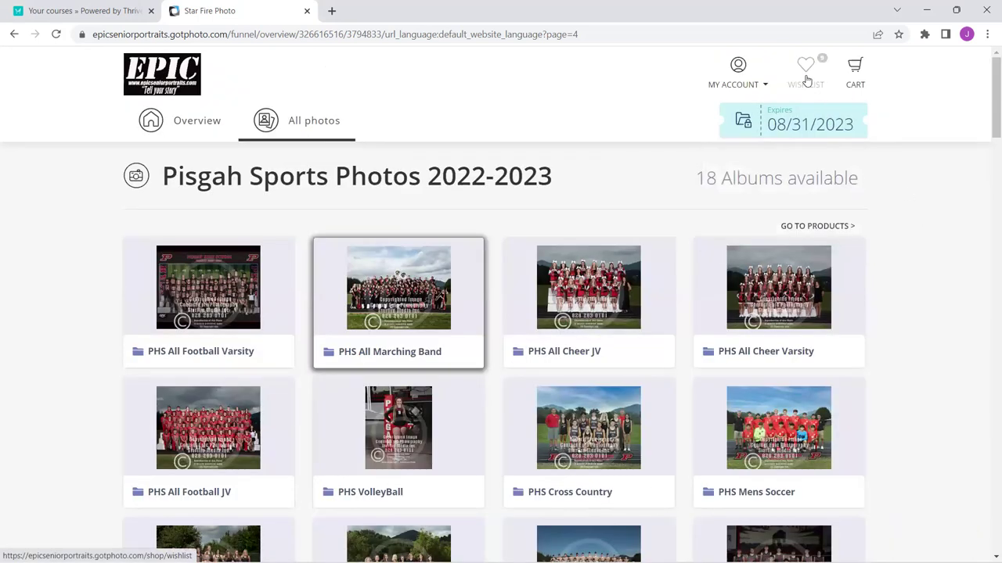
click(807, 81)
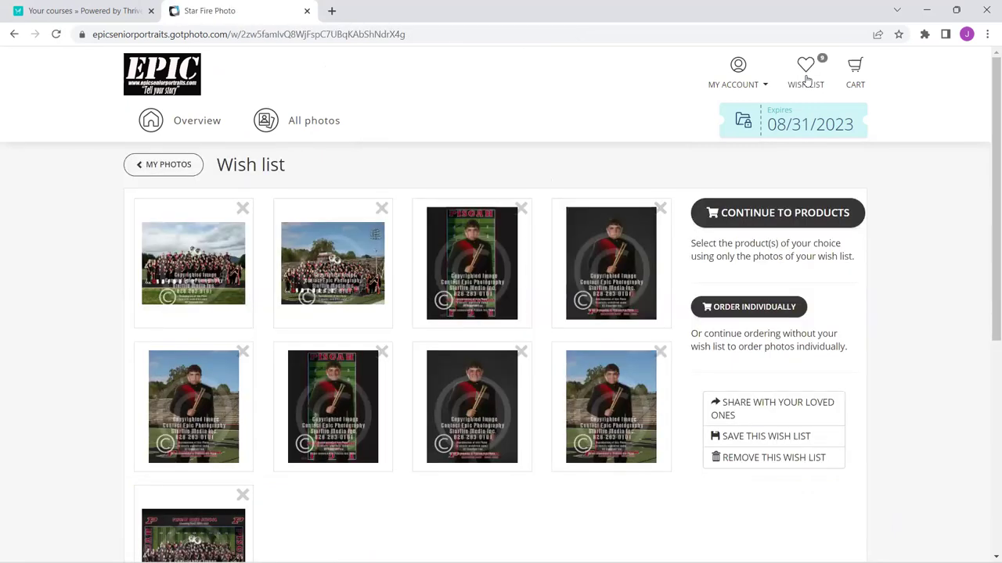
click(457, 272)
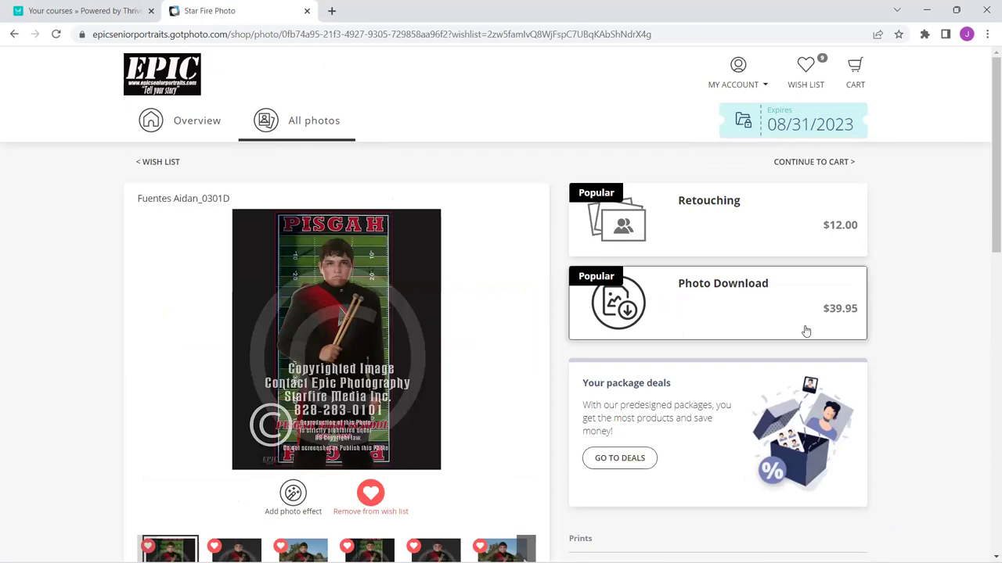
Browse forward through the wish-list photos, from the individual portraits to the band group shot in the stadium.
drag(986, 183, 986, 217)
click(526, 245)
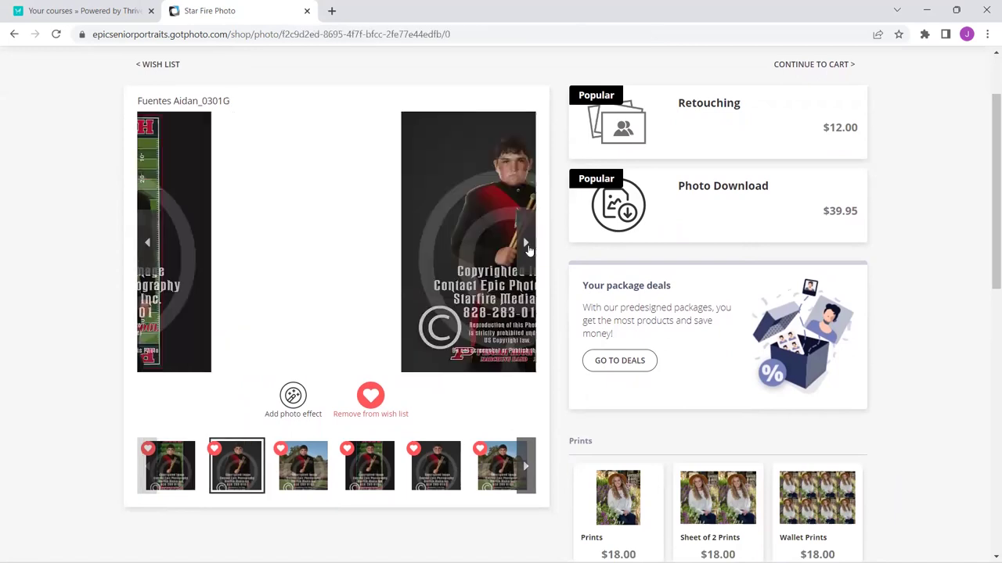
click(528, 246)
click(528, 246)
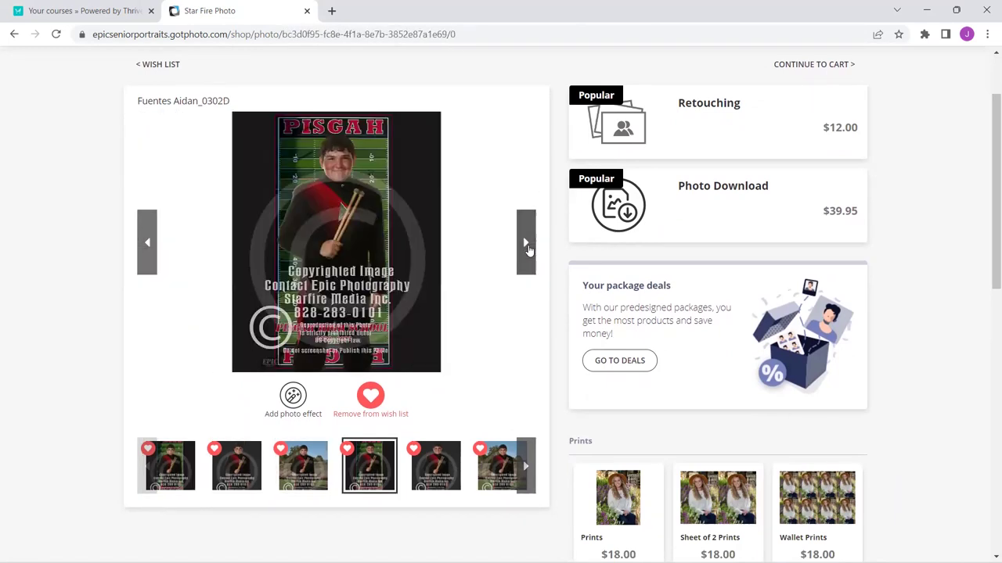
click(527, 246)
click(528, 247)
click(528, 246)
click(528, 246)
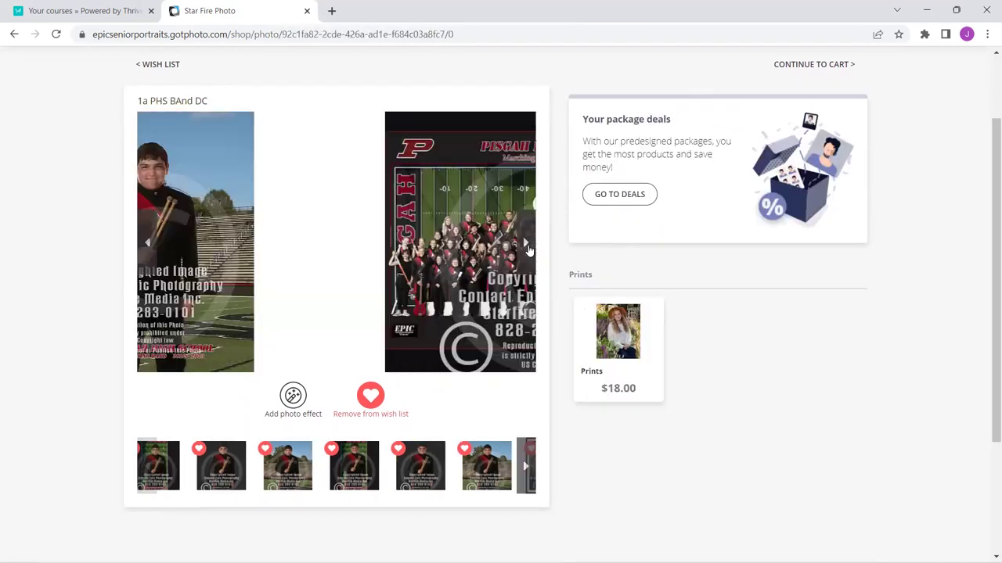
click(527, 246)
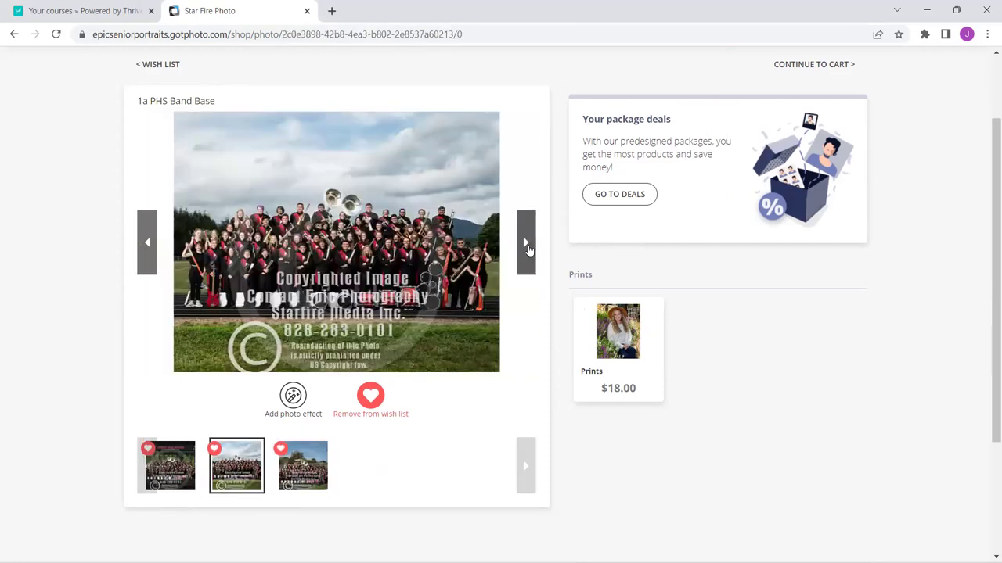
click(527, 247)
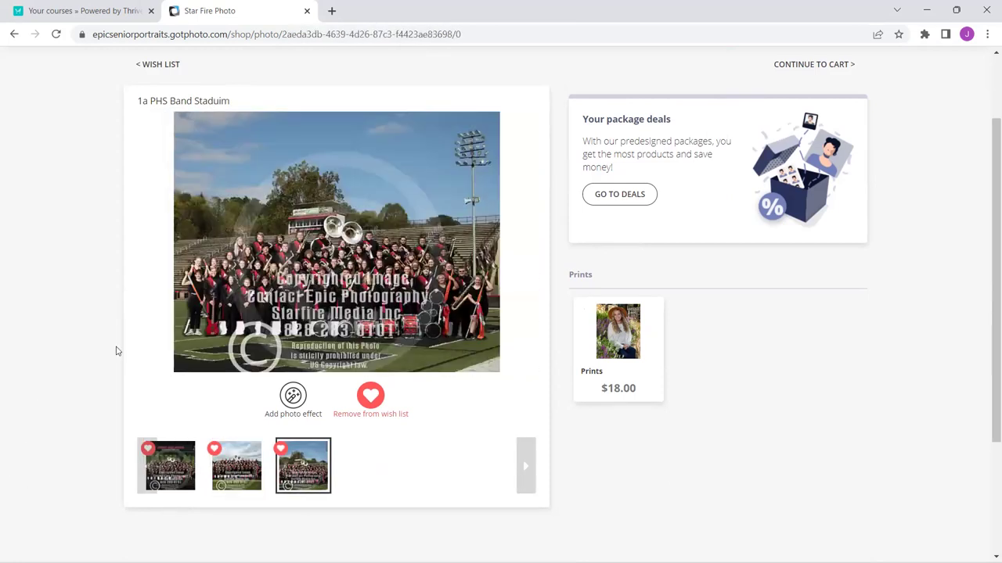
Go back to the last individual stadium portrait and open the package deals.
click(151, 260)
click(150, 260)
click(151, 260)
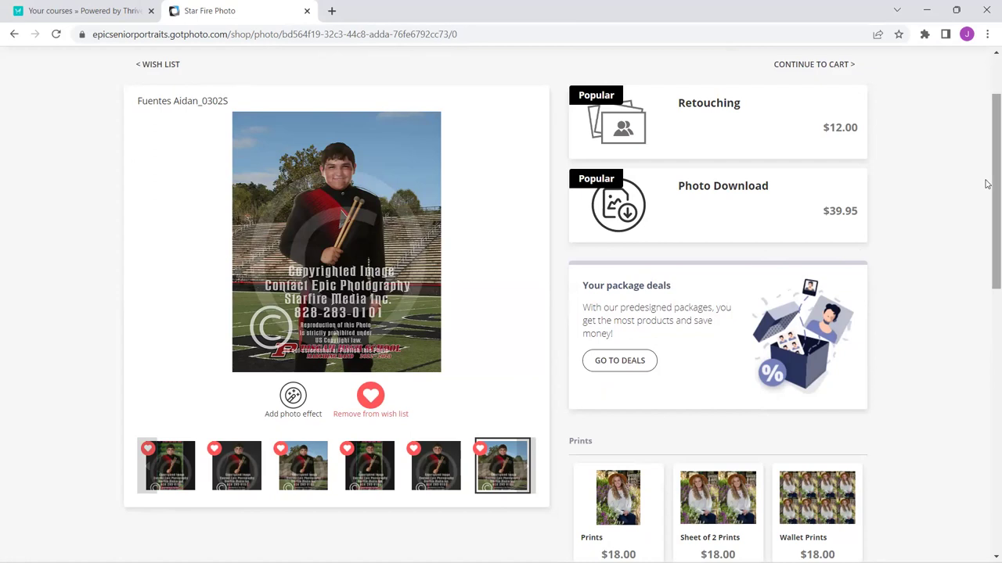
mouse_move(986, 182)
mouse_down()
mouse_move(986, 384)
mouse_move(980, 207)
mouse_up()
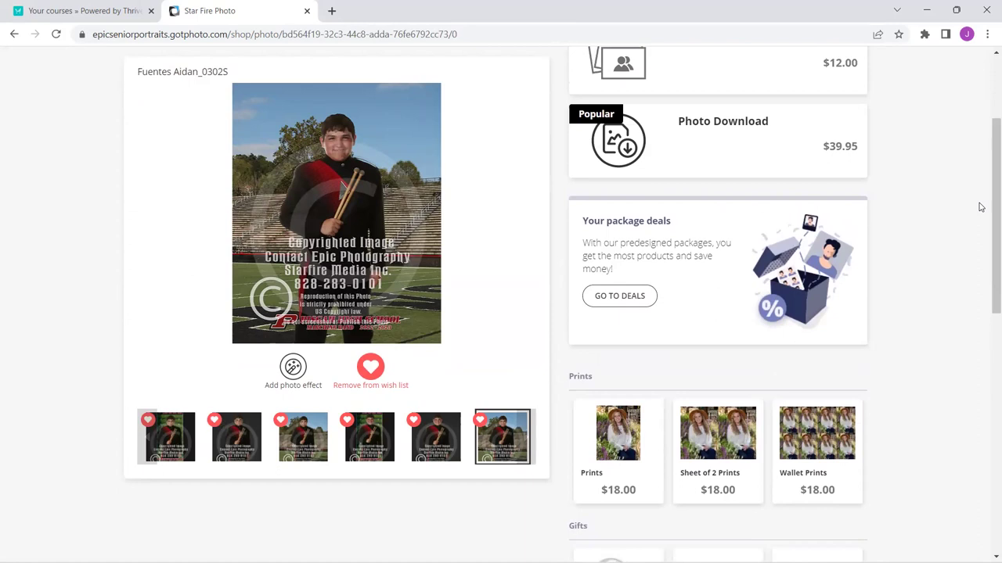
click(645, 302)
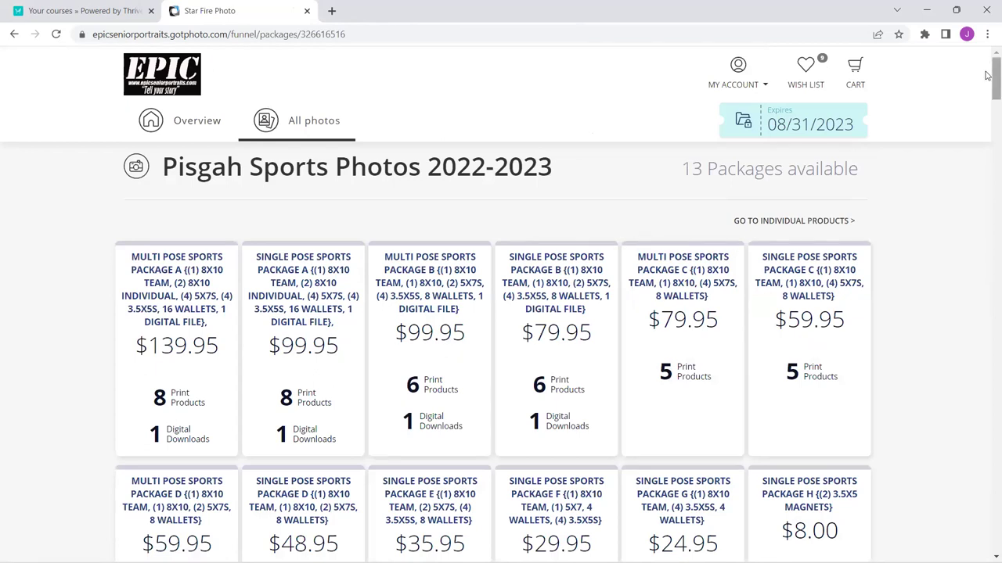
Review the available packages, select MULTI POSE Sports Package A, and proceed to choosing its photos.
scroll(986, 77, down, 2)
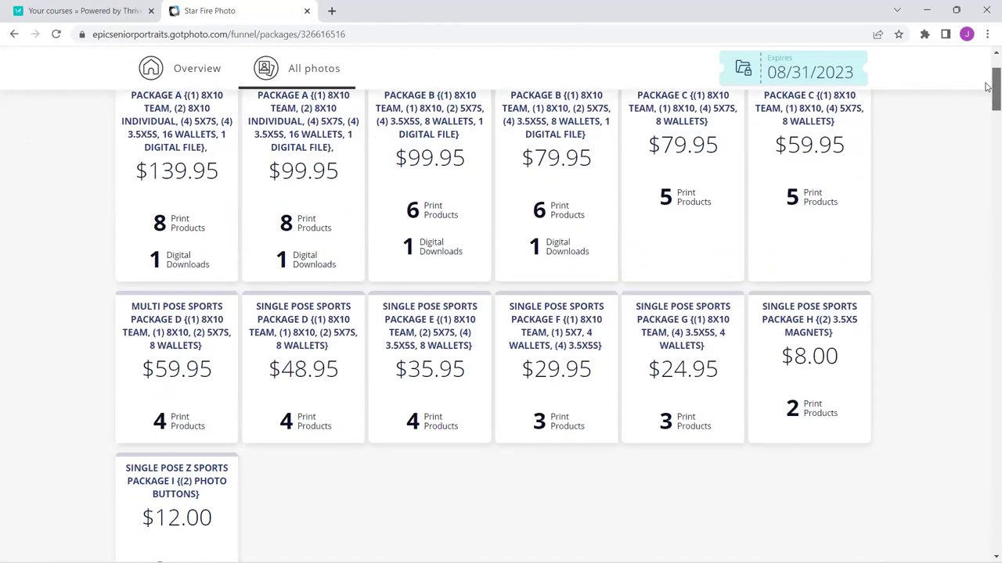
scroll(987, 78, down, 1)
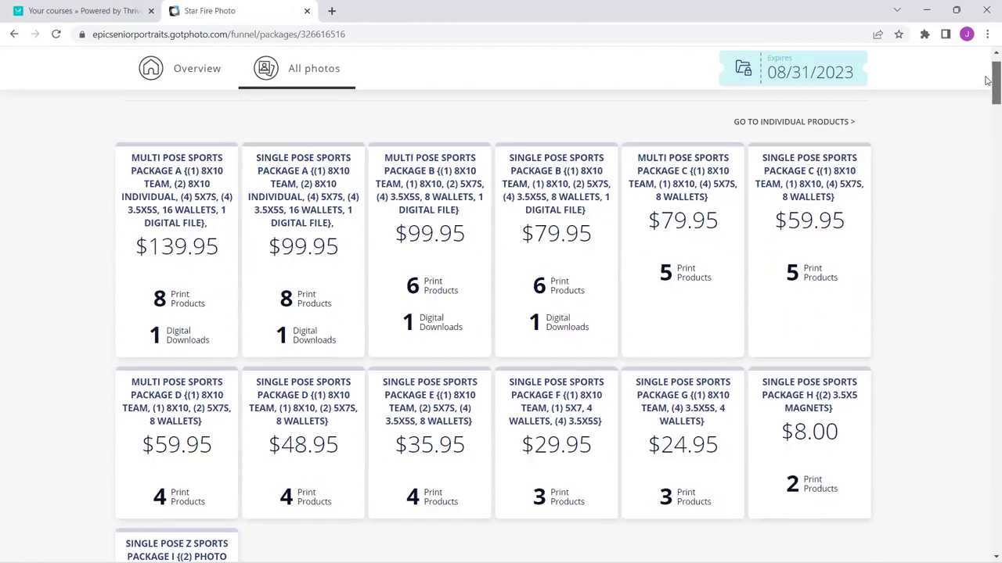
click(192, 265)
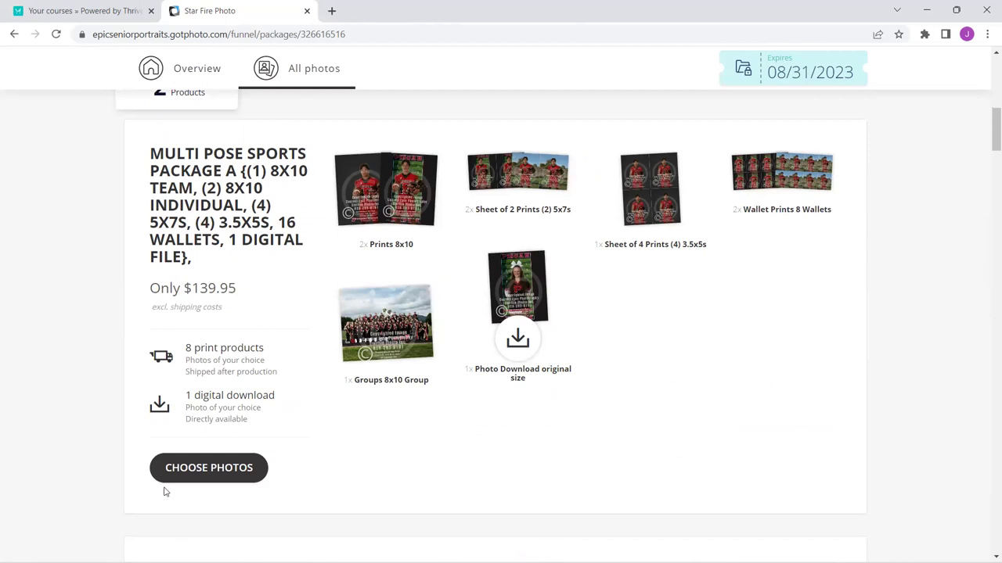
click(214, 480)
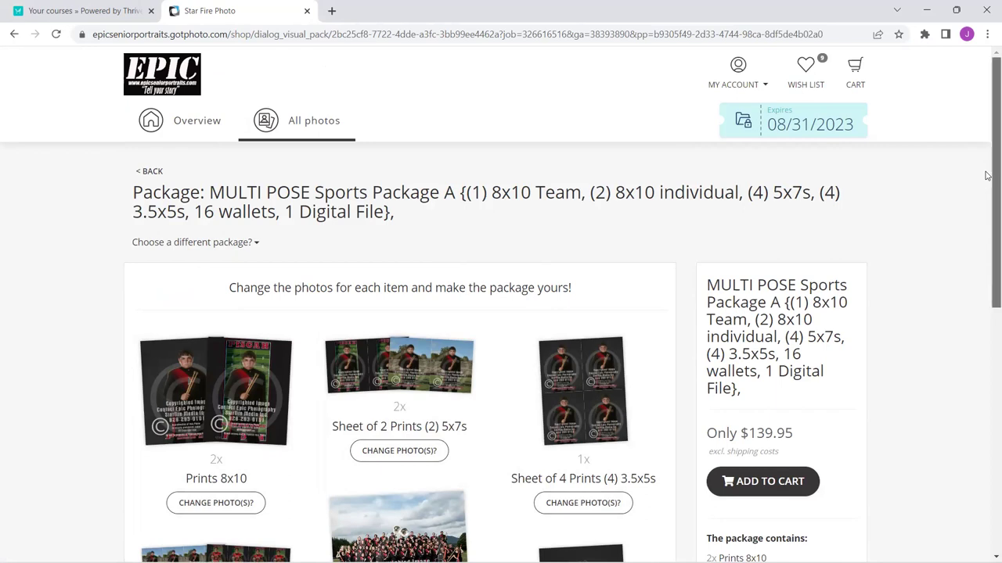
Change the package's two 8x10 prints to the smiling football-field and stadium portraits from the wish list.
scroll(985, 179, down, 2)
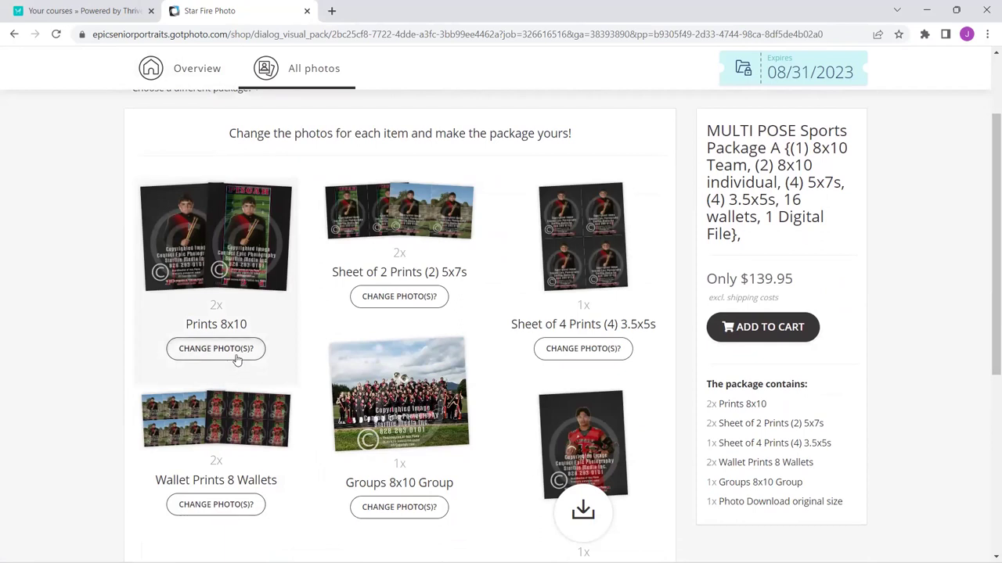
click(236, 354)
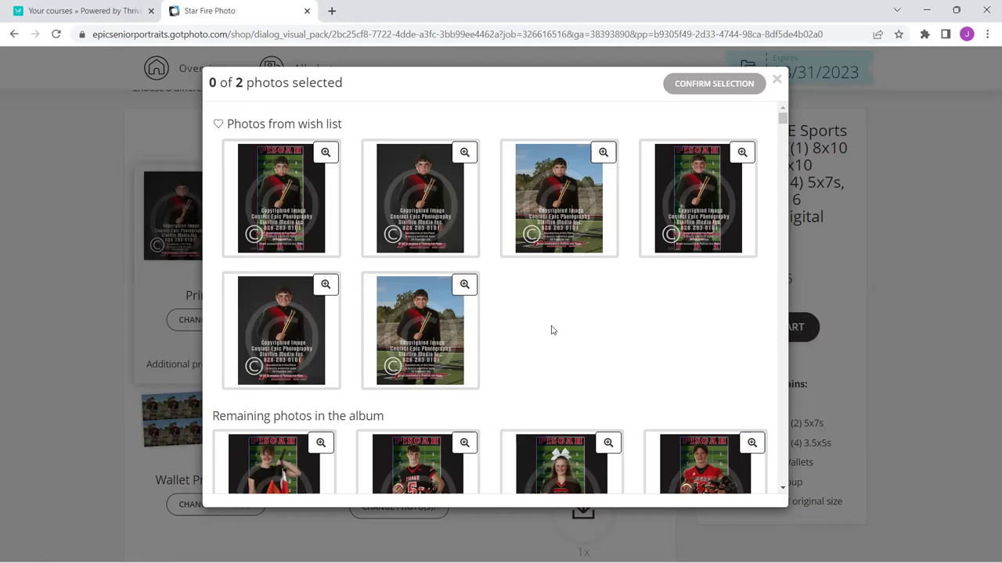
click(715, 213)
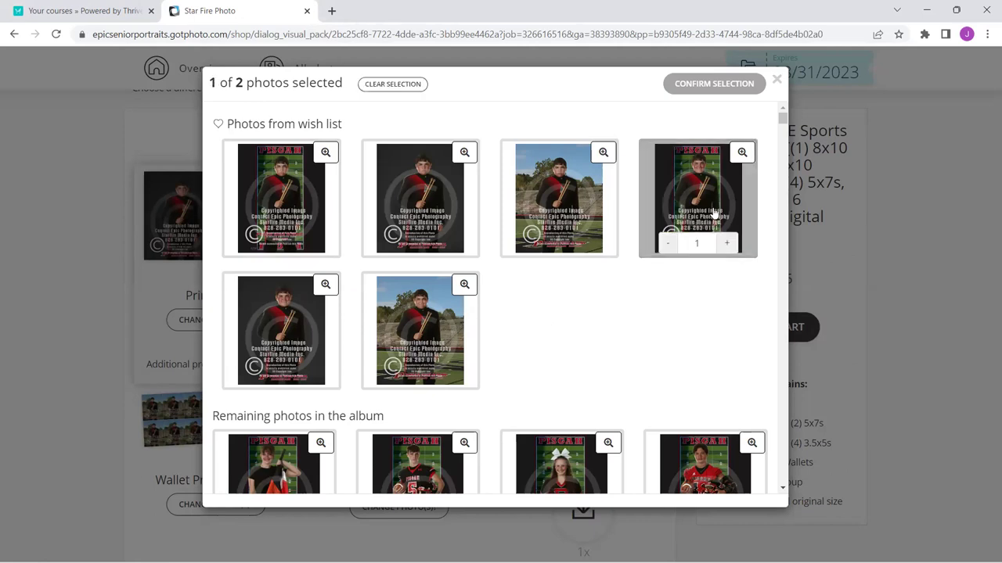
click(425, 336)
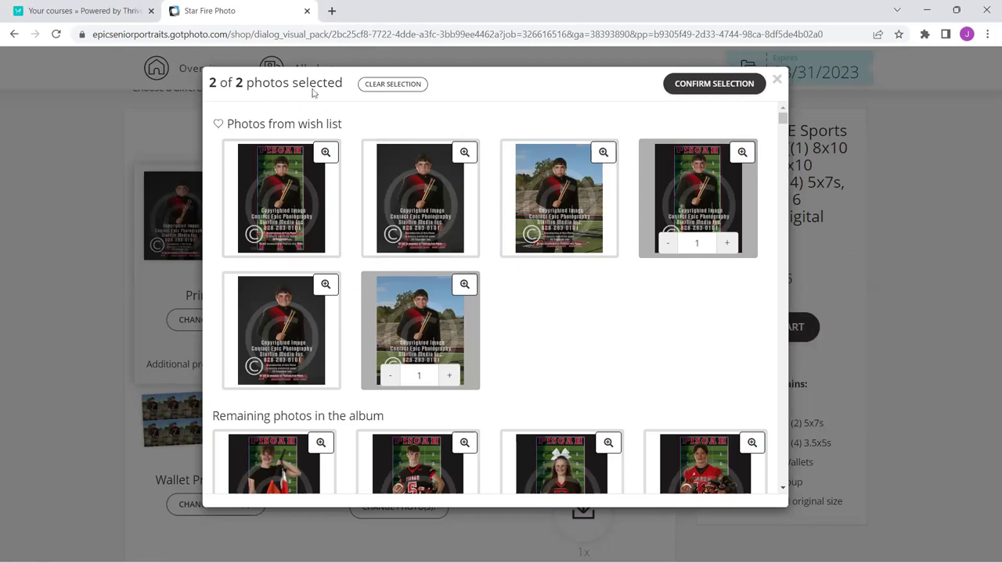
click(724, 88)
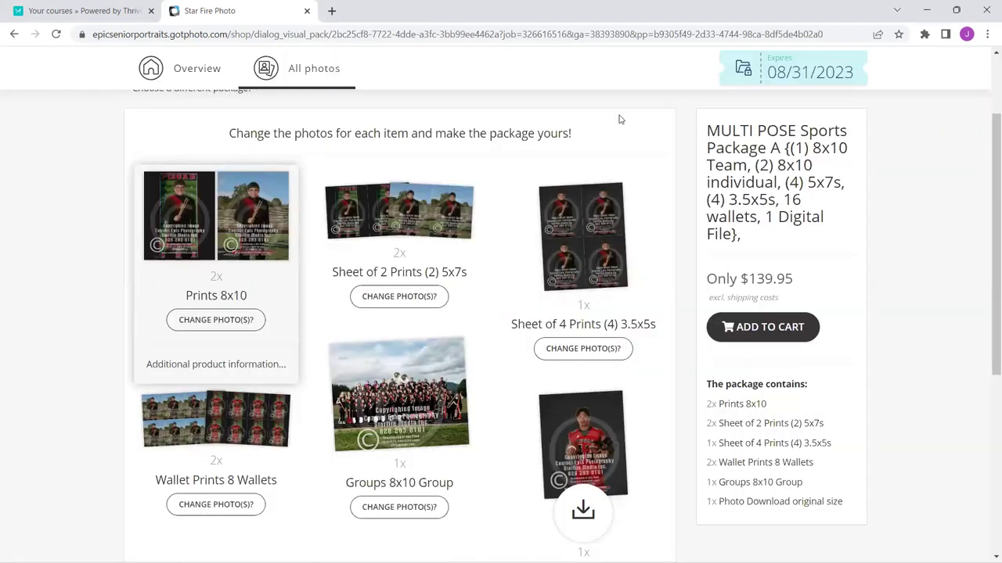
Change the two sheets of 5x7 prints to the smiling dark-background studio portrait and the smiling stadium portrait from the wish list.
click(381, 299)
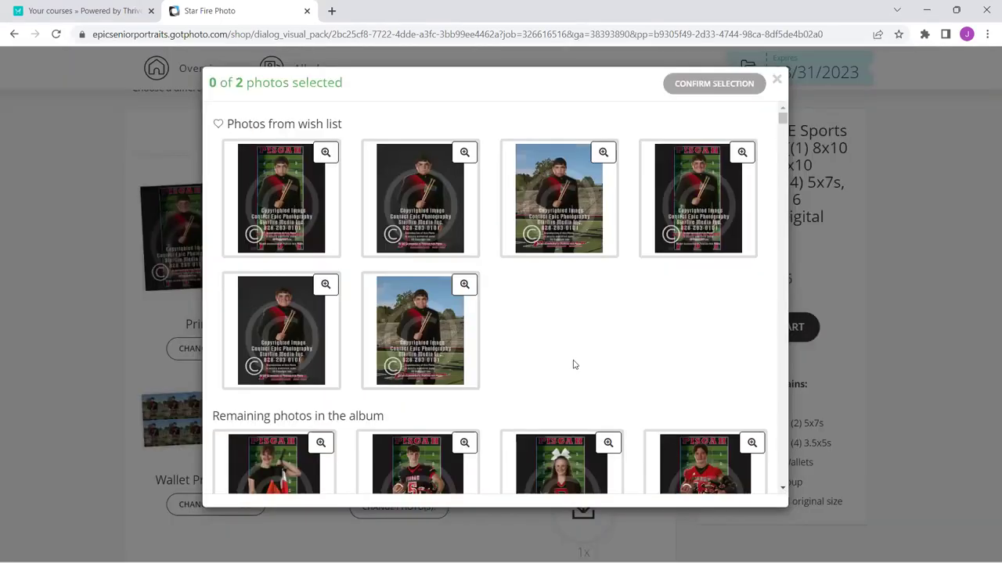
click(291, 338)
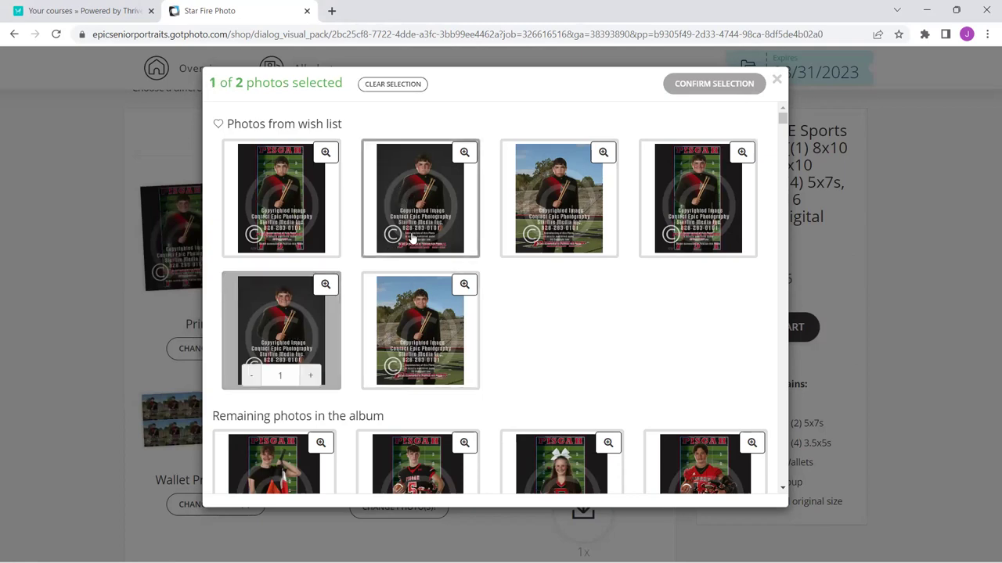
click(420, 347)
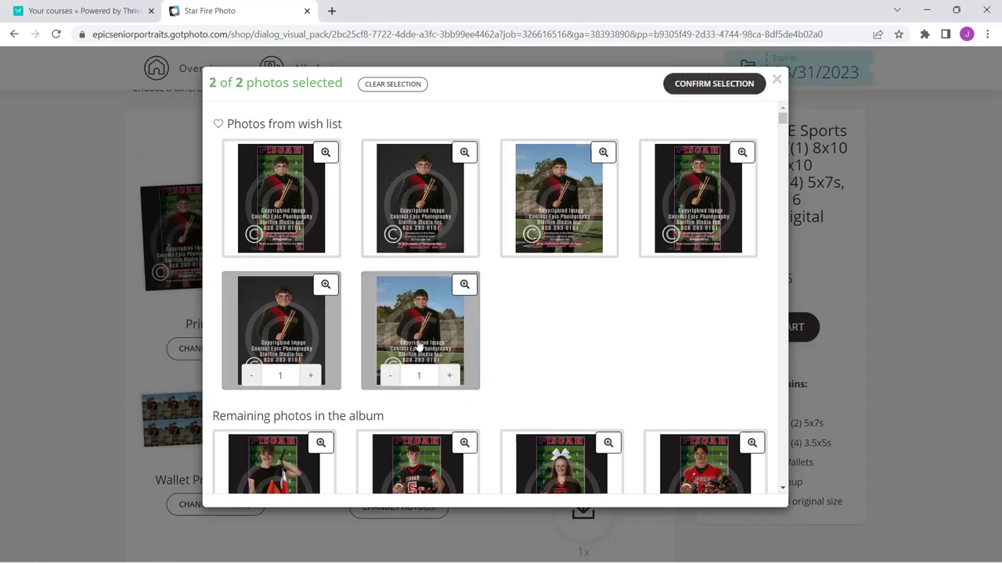
click(713, 84)
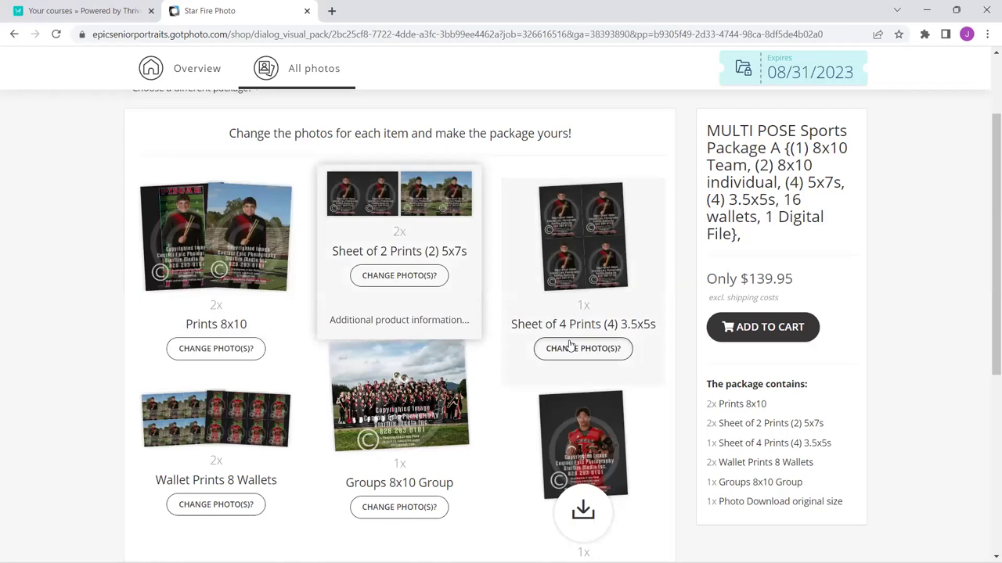
Change the sheet of four 3.5x5 prints to the first football-field portrait in the wish list.
click(571, 347)
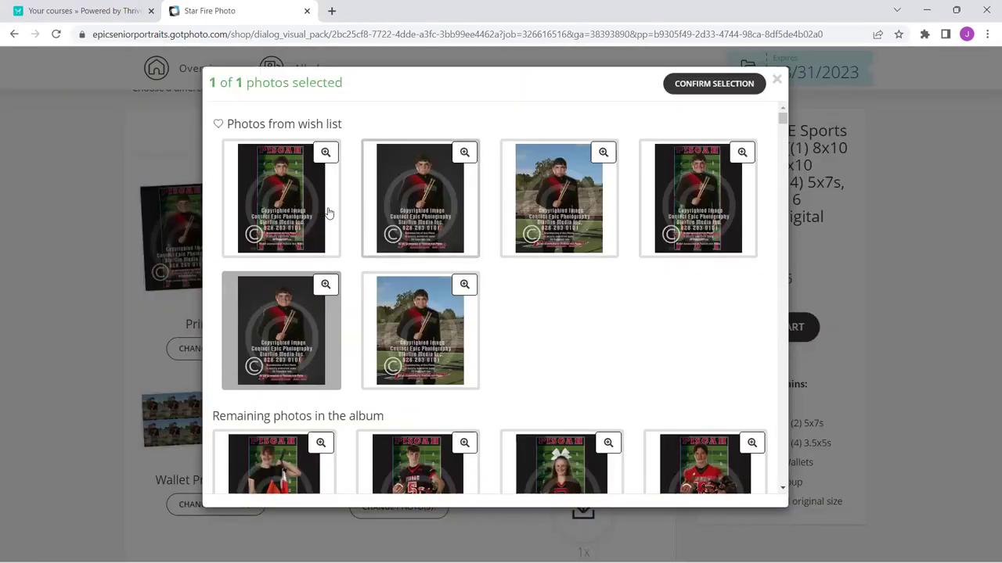
click(292, 208)
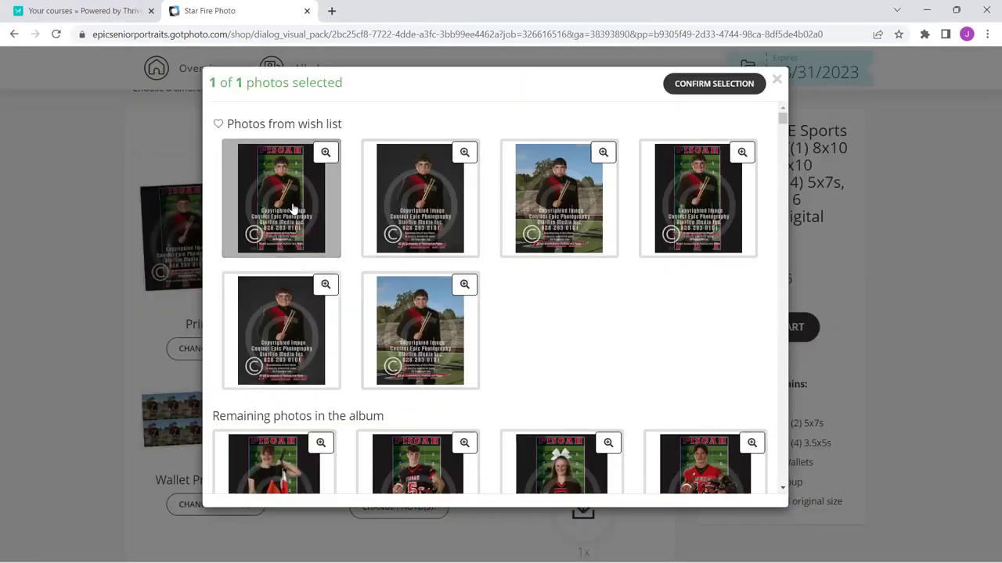
click(728, 86)
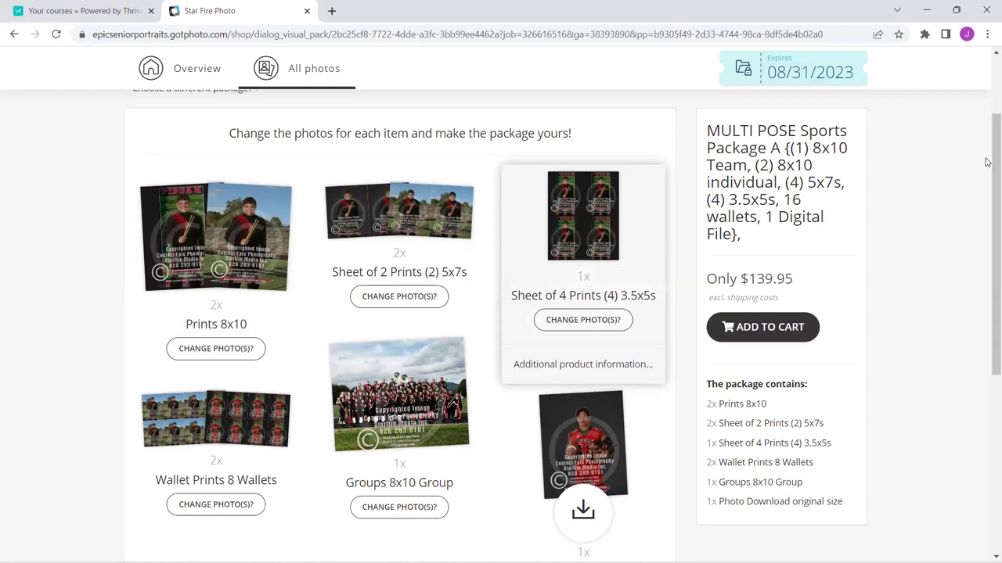
Change the two sets of 8 wallet prints to the smiling stadium and dark-background studio portraits from the wish list.
drag(988, 164, 985, 225)
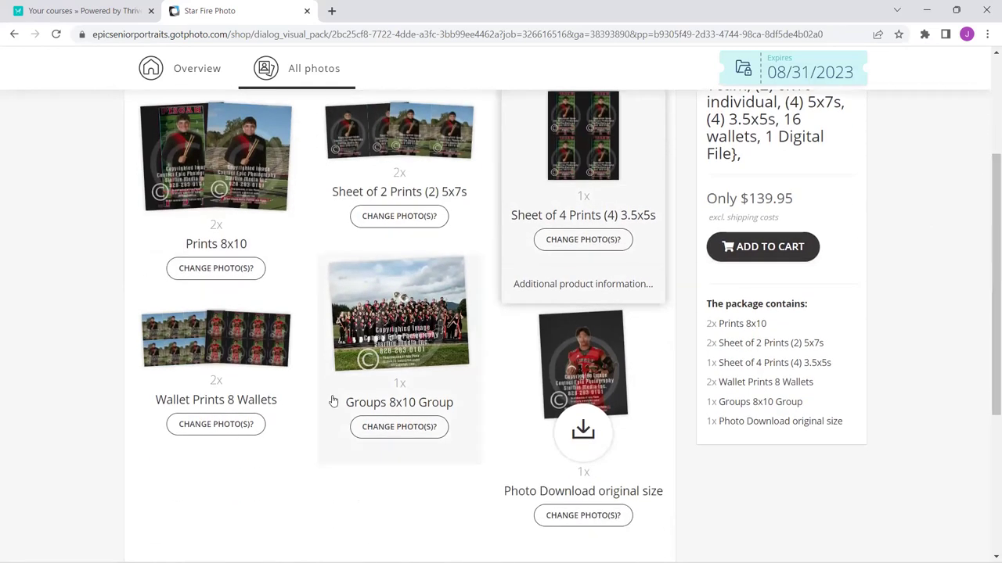
click(197, 424)
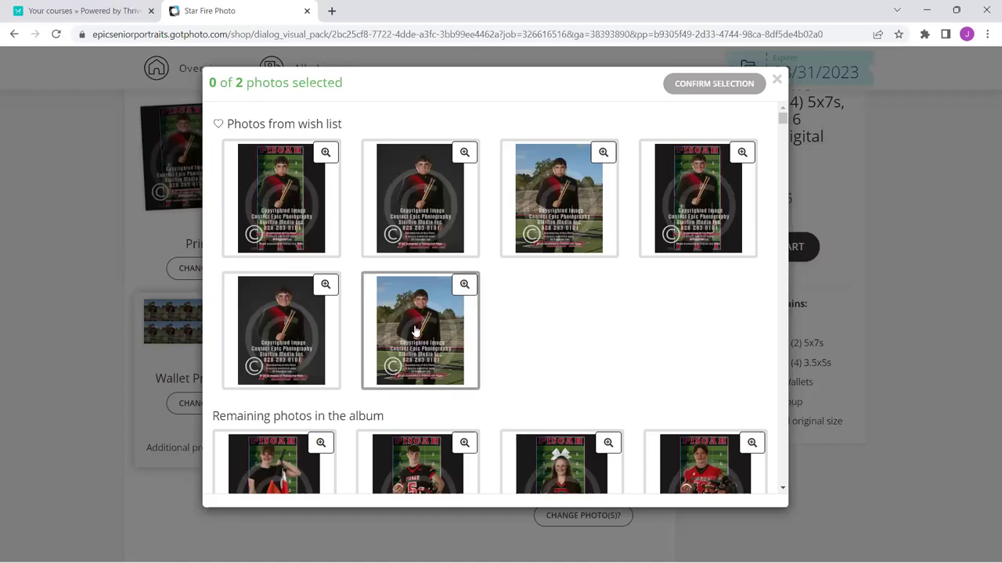
click(416, 332)
click(280, 348)
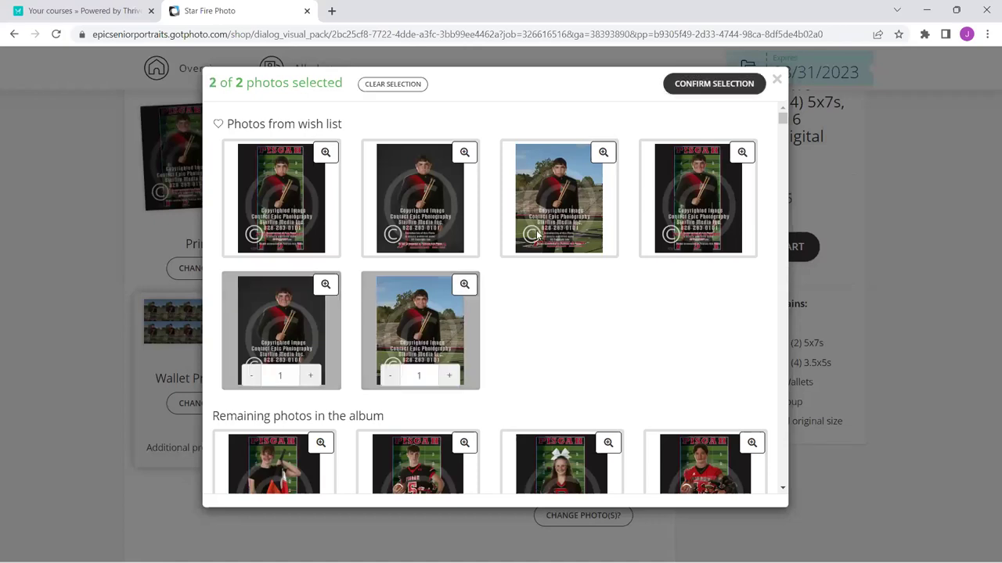
click(693, 92)
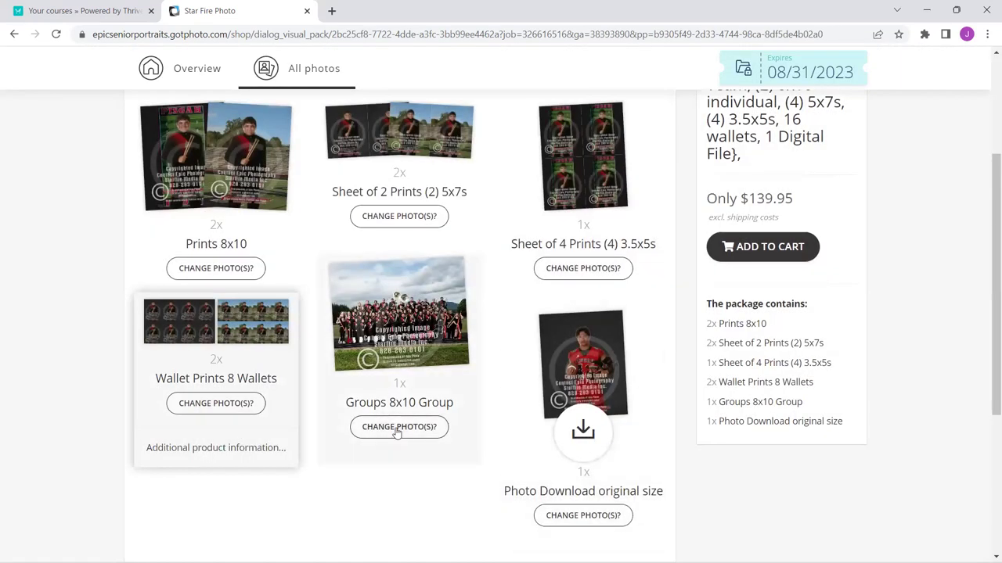
Change the 8x10 group print to the wish-list band photo with the dark Pisgah school border.
click(399, 428)
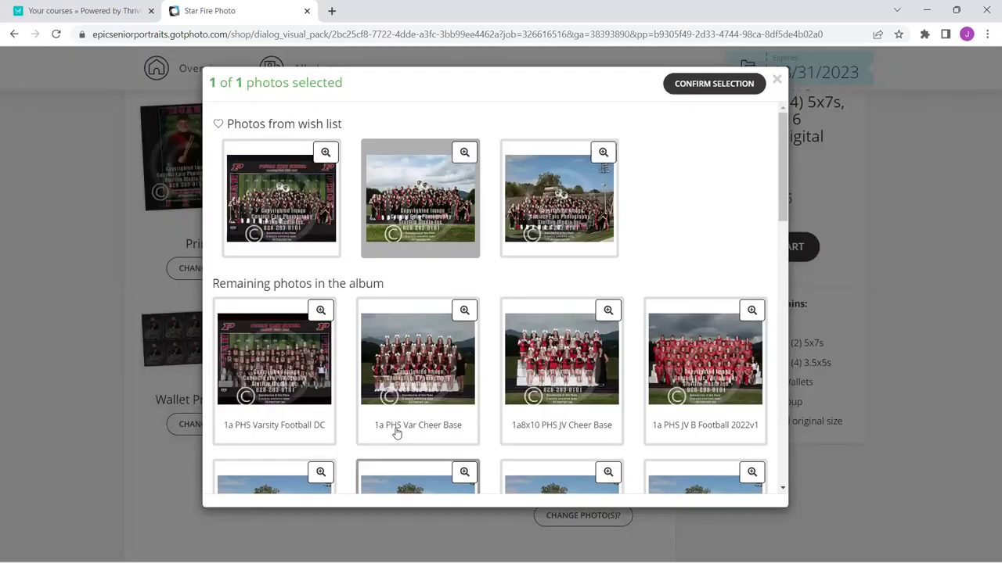
click(291, 204)
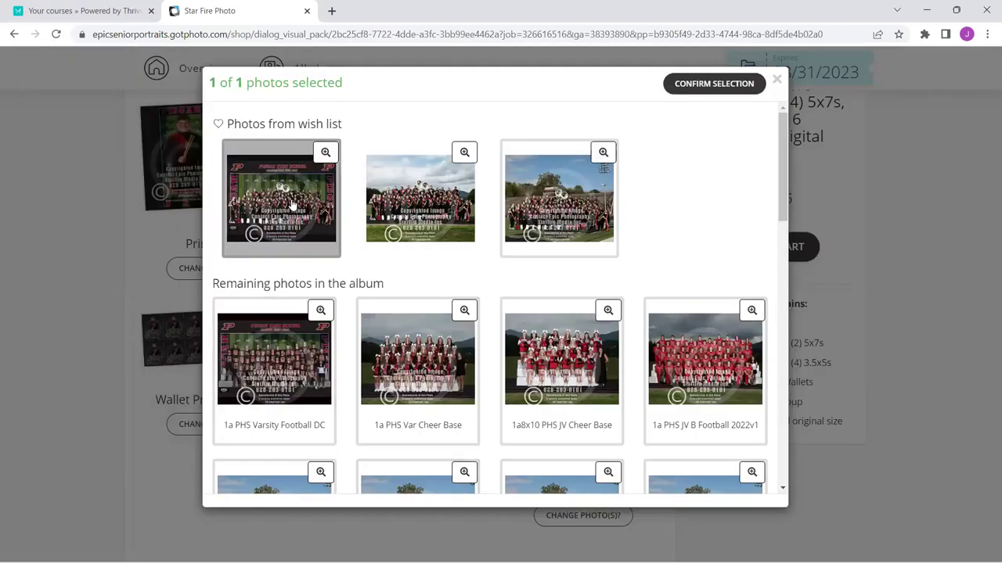
click(692, 88)
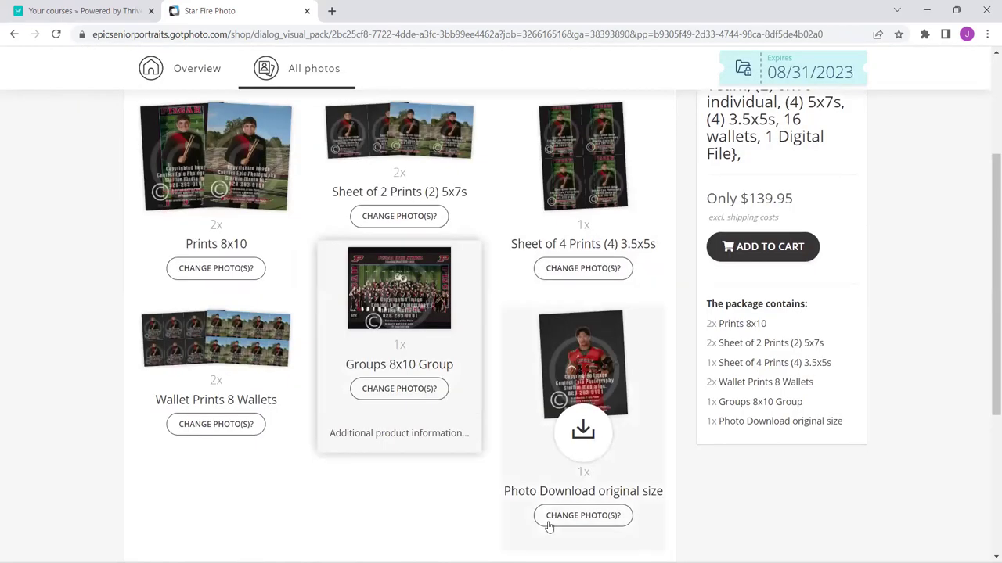
Change the original-size photo download to the smiling stadium portrait and add the package to the cart.
click(557, 518)
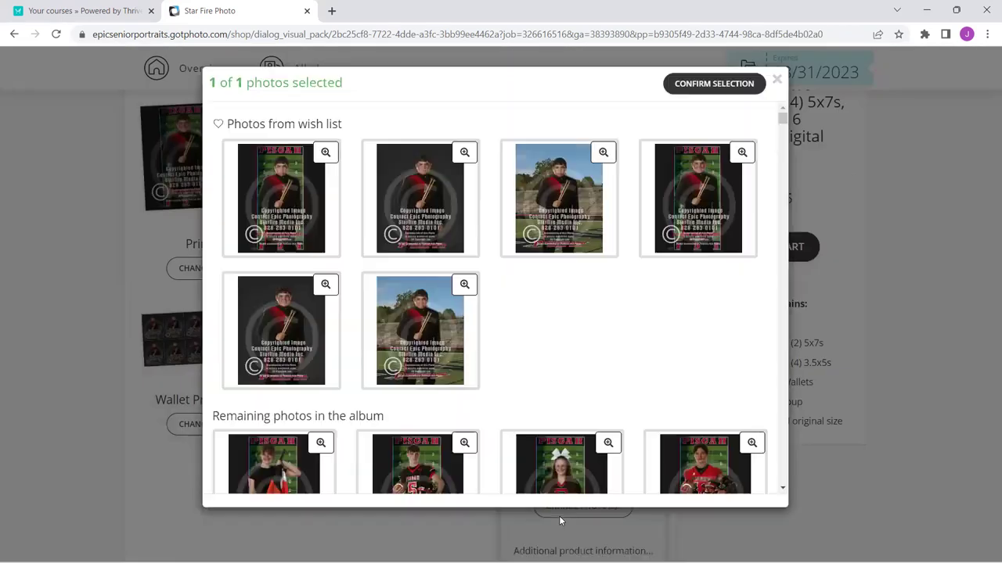
click(431, 348)
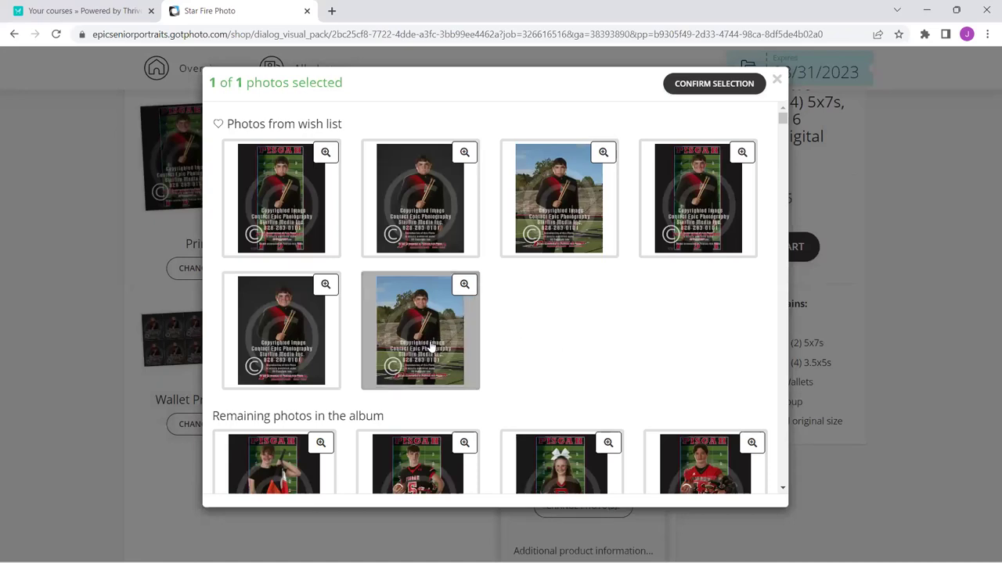
click(709, 84)
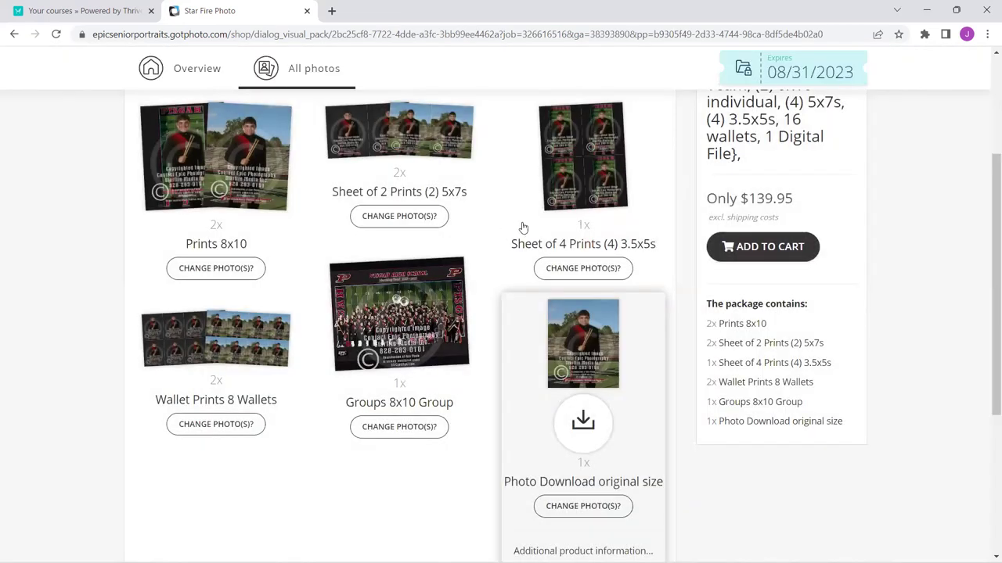
click(742, 254)
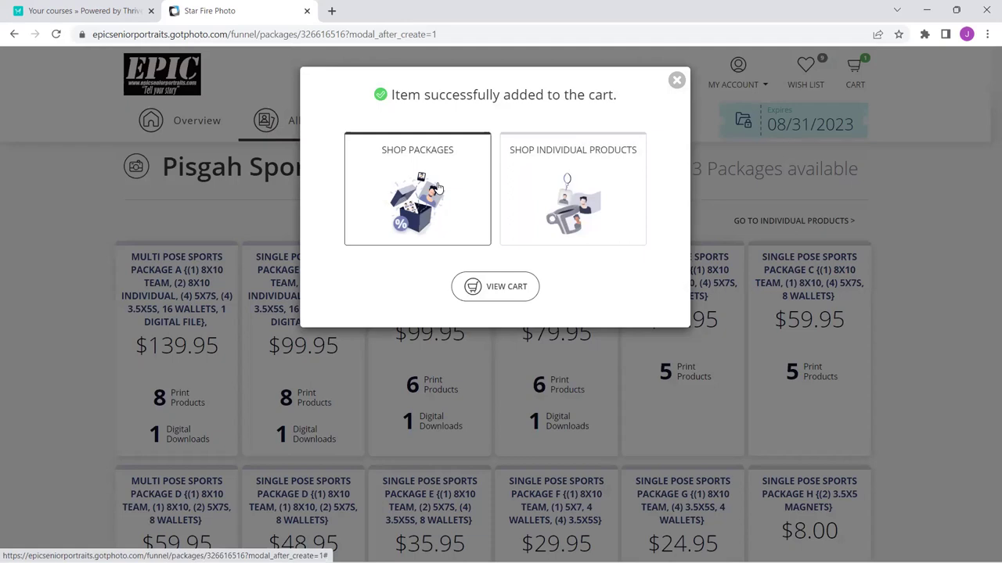
Return to the packages, find SINGLE POSE Z Sports Package I with two photo buttons, and proceed to choosing its photo.
click(438, 188)
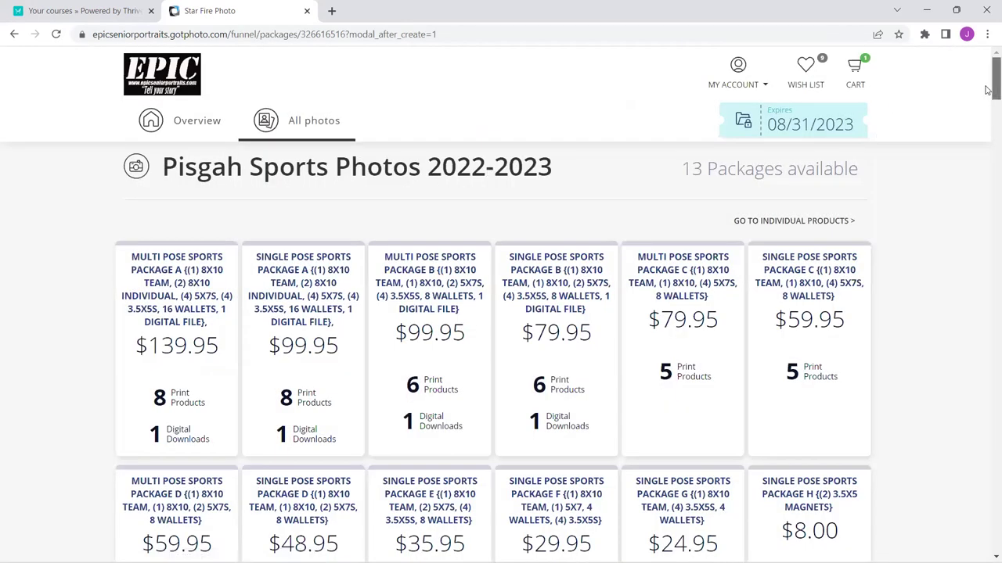
drag(994, 88, 988, 117)
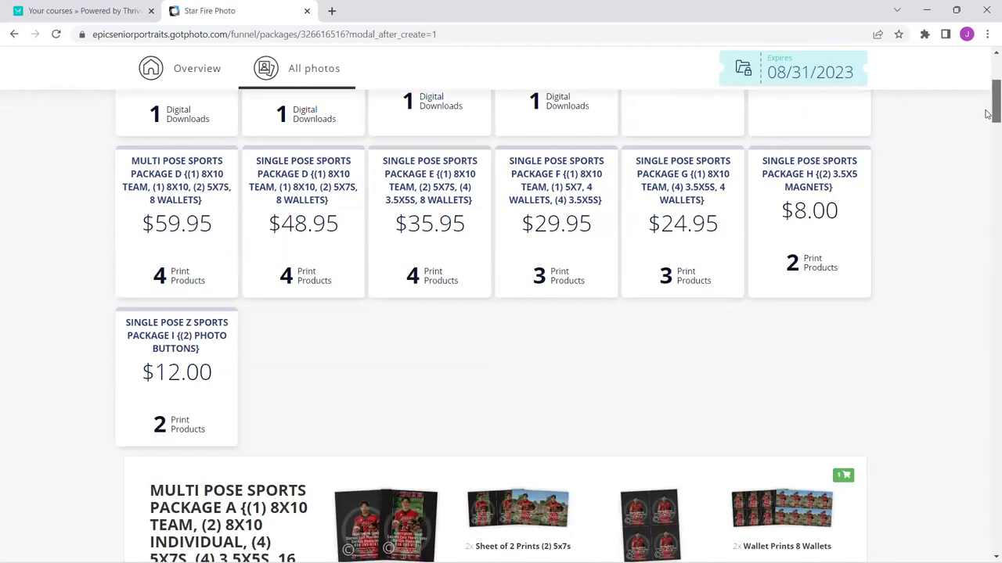
click(170, 374)
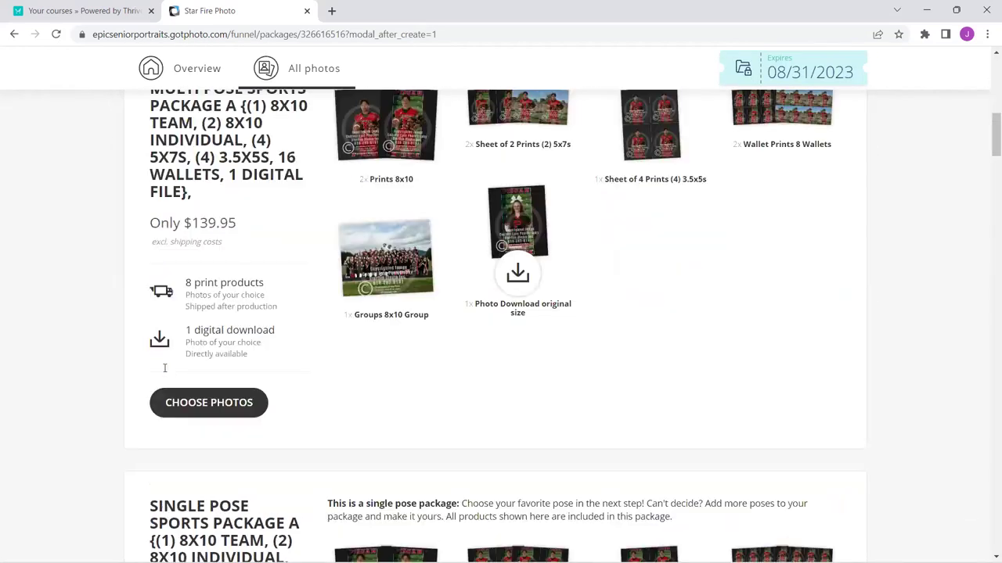
click(165, 374)
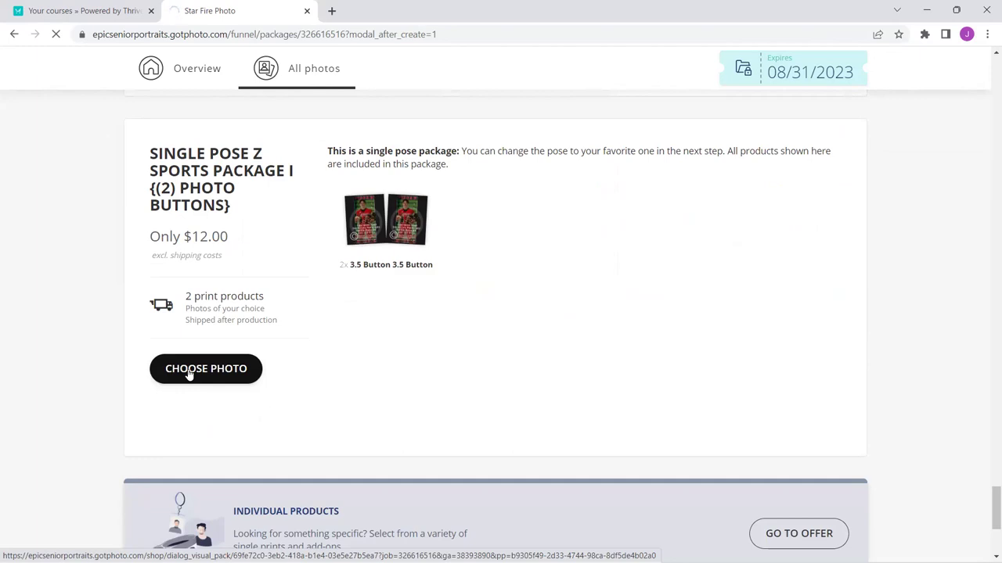
click(188, 375)
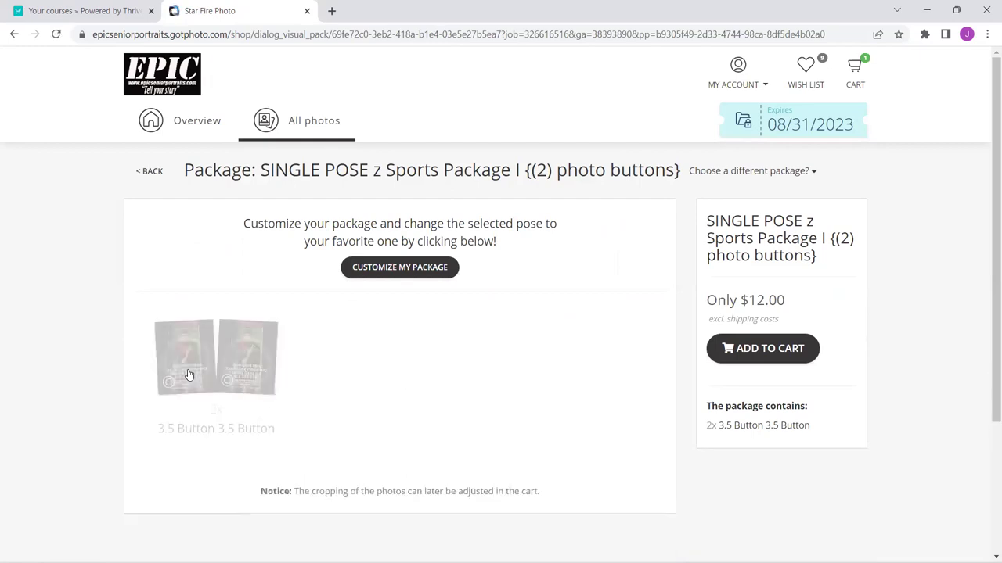
Customize the photo button package with the smiling stadium portrait from the wish list and add it to the cart.
click(421, 274)
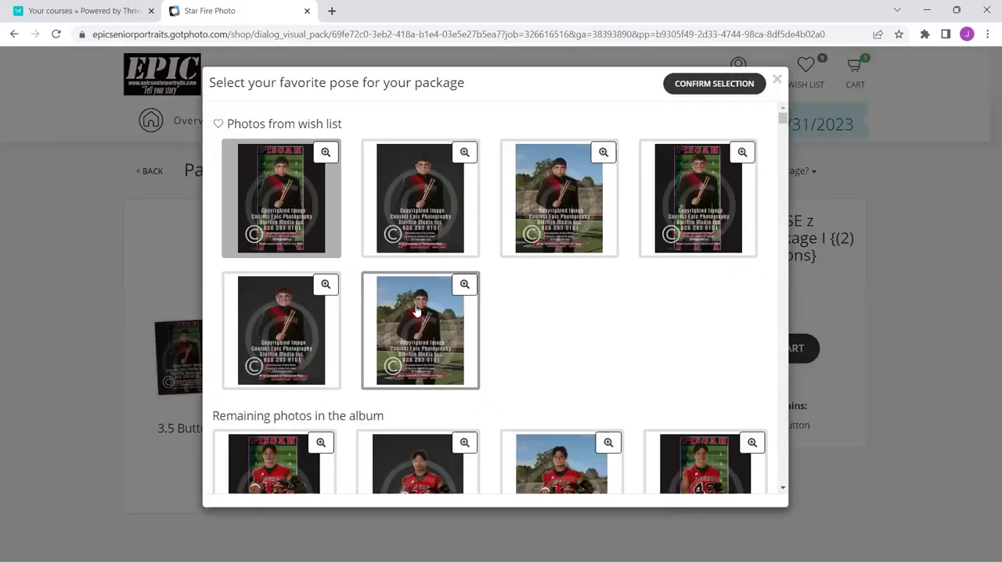
click(416, 312)
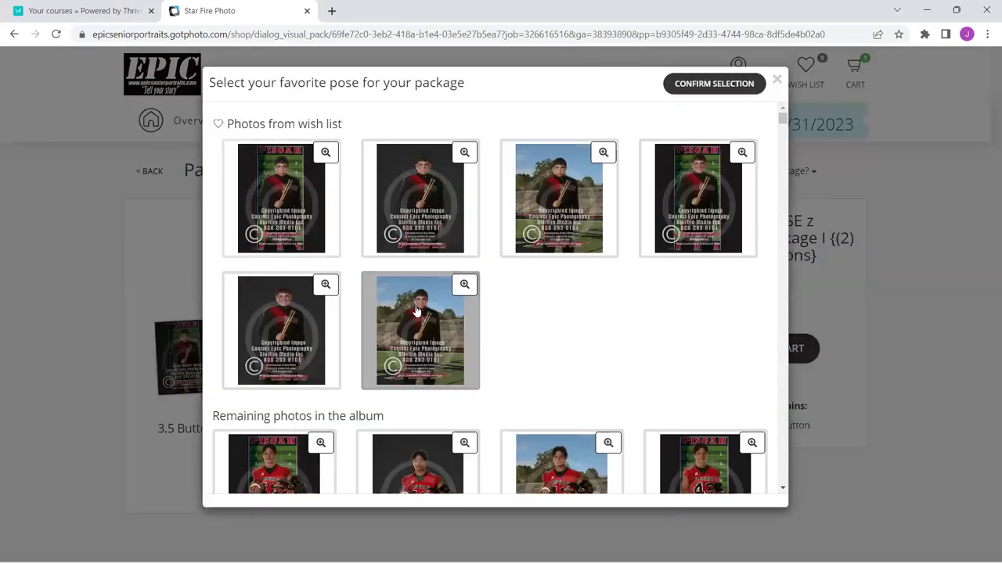
click(710, 96)
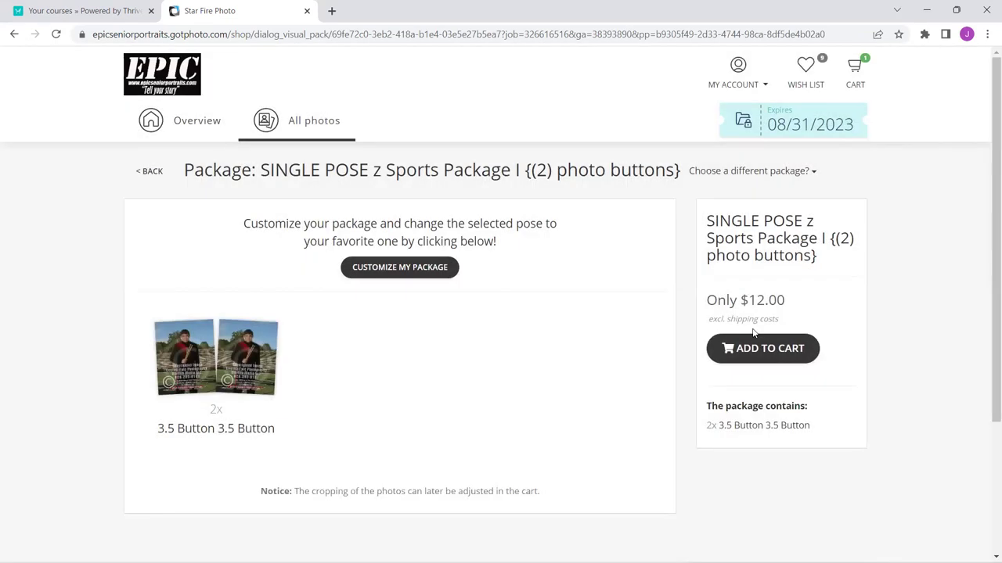
click(758, 350)
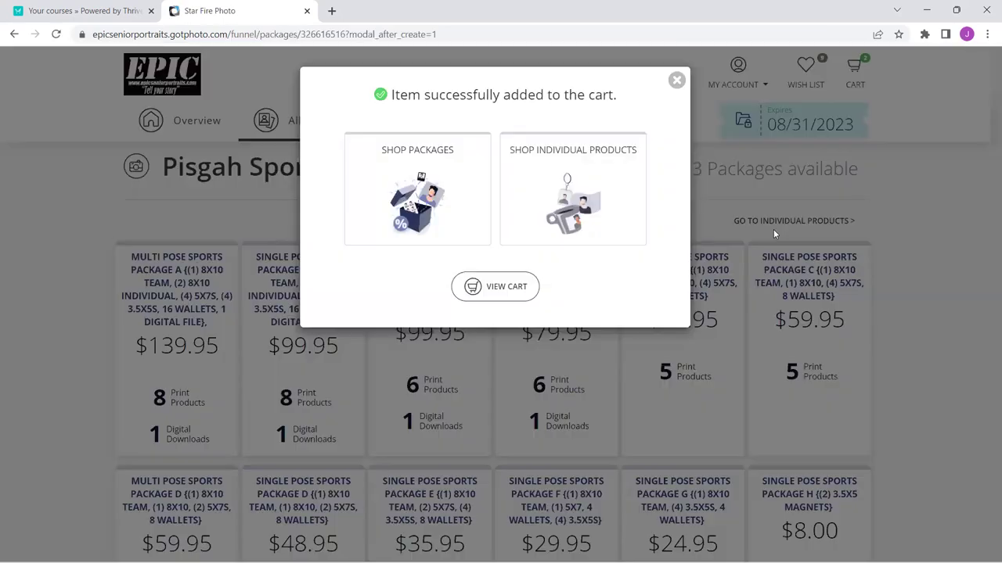
Dismiss the added-to-cart dialog and open the smiling football-field portrait from the wish list.
click(676, 81)
click(800, 86)
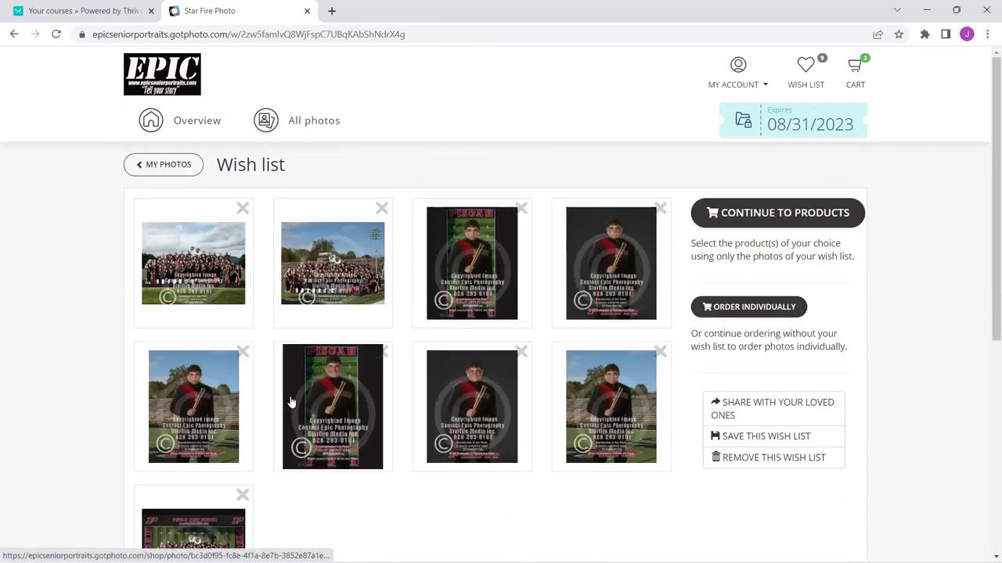
click(324, 414)
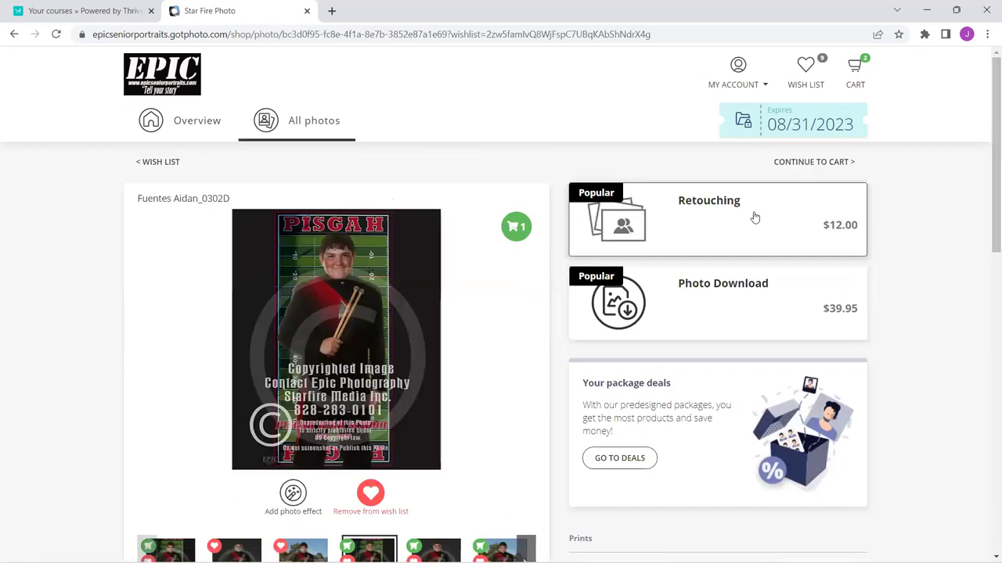
Add two 2.5 x 3.5 keychains of this portrait to the cart.
drag(991, 157, 985, 331)
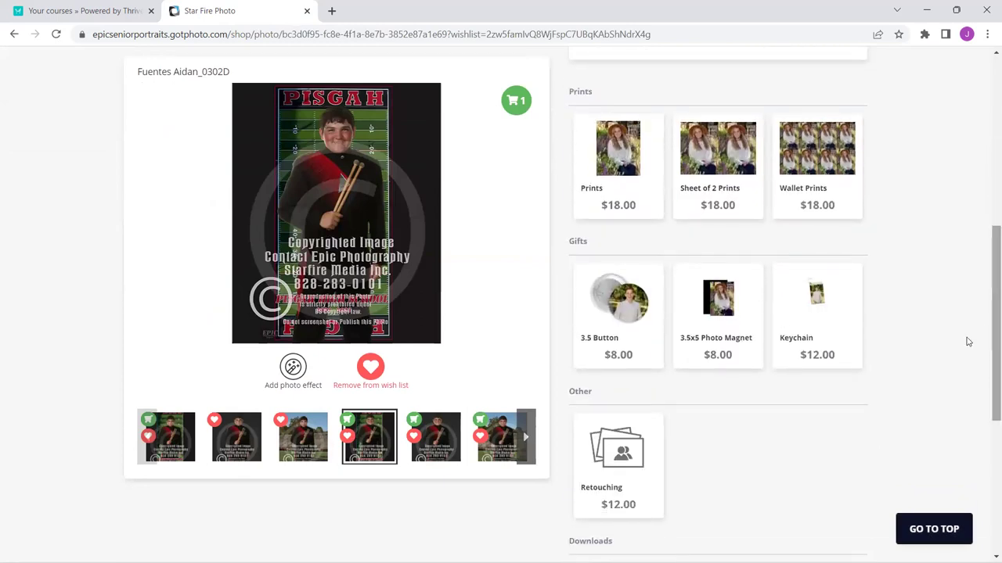
click(818, 321)
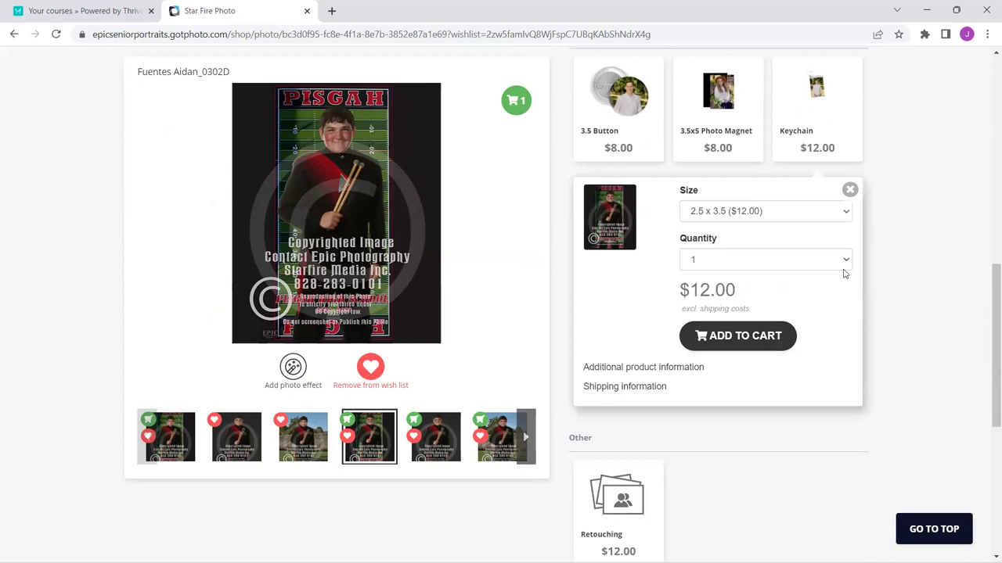
click(846, 263)
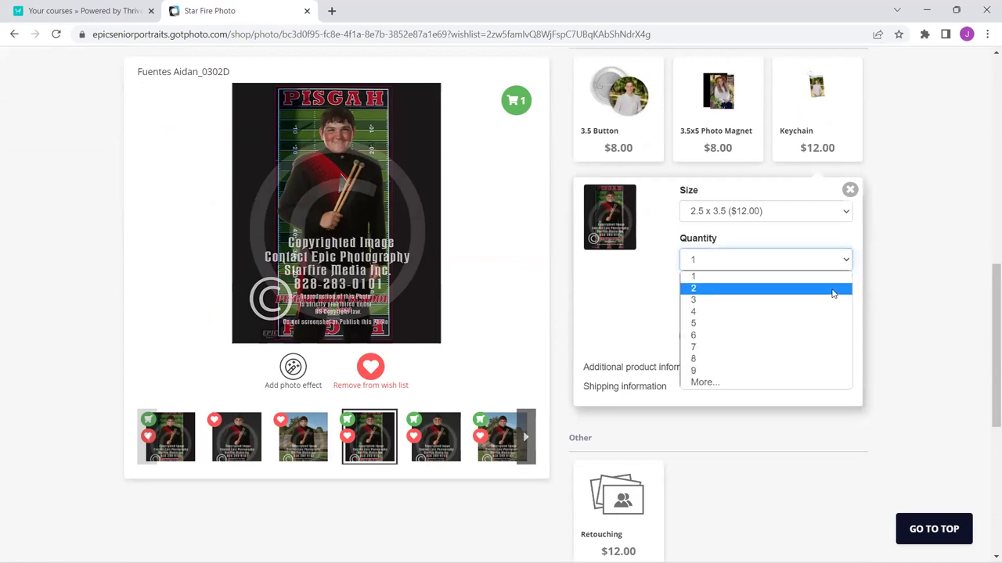
click(833, 289)
click(753, 337)
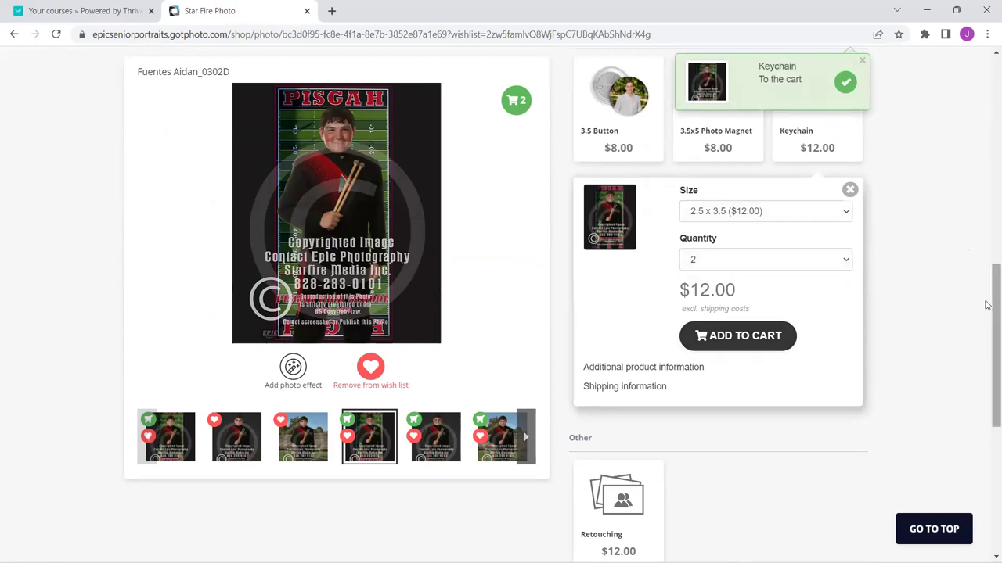
Open the cart and review the keychain order and the cropped photos in MULTI POSE Sports Package A.
drag(987, 306, 928, 85)
click(853, 62)
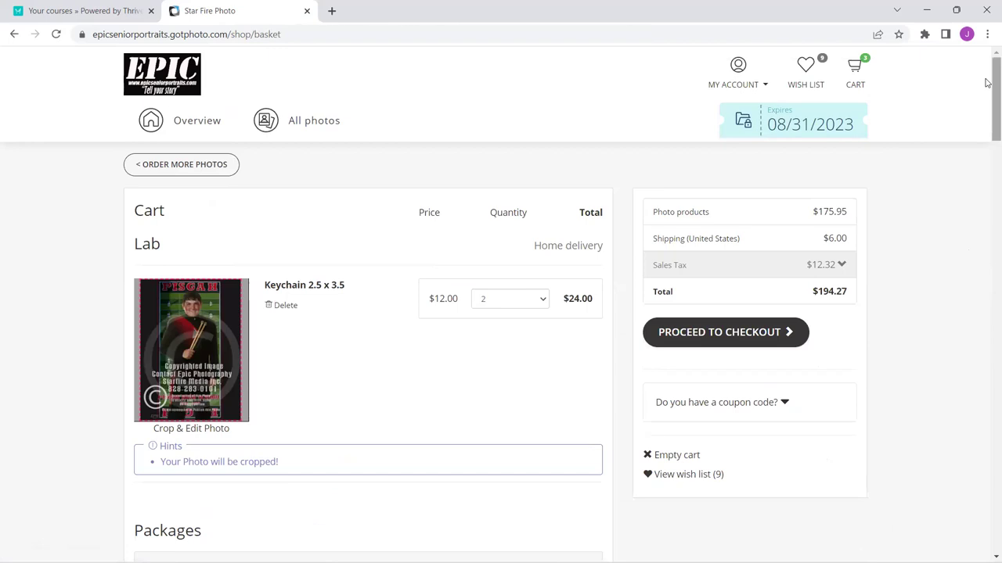
scroll(986, 94, down, 1)
scroll(986, 105, down, 3)
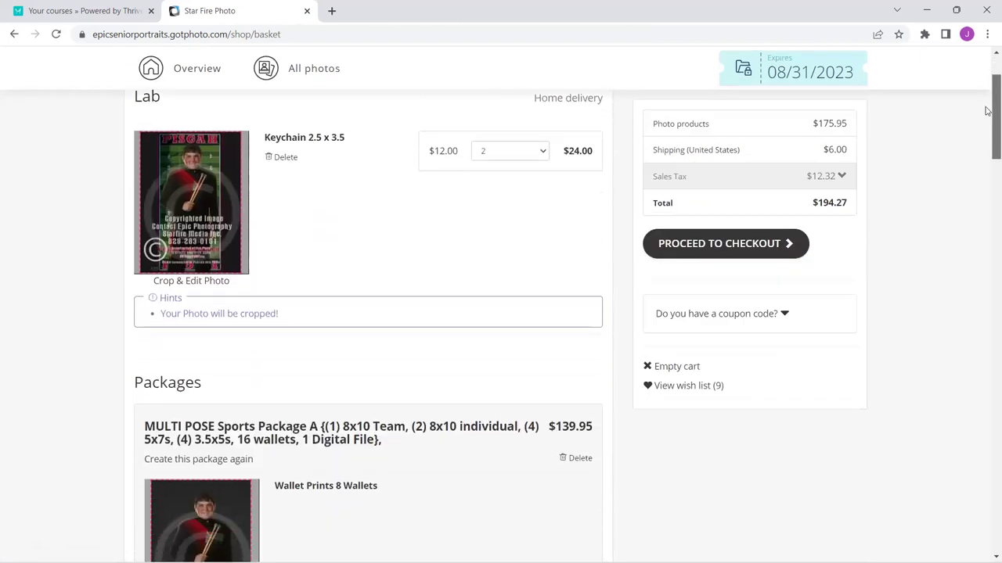
scroll(986, 125, down, 3)
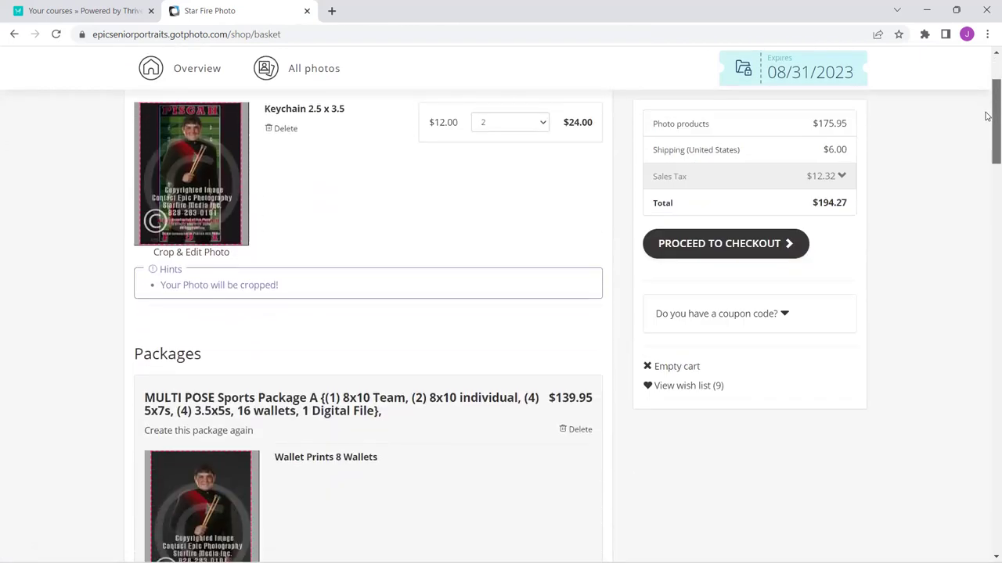
scroll(986, 142, down, 2)
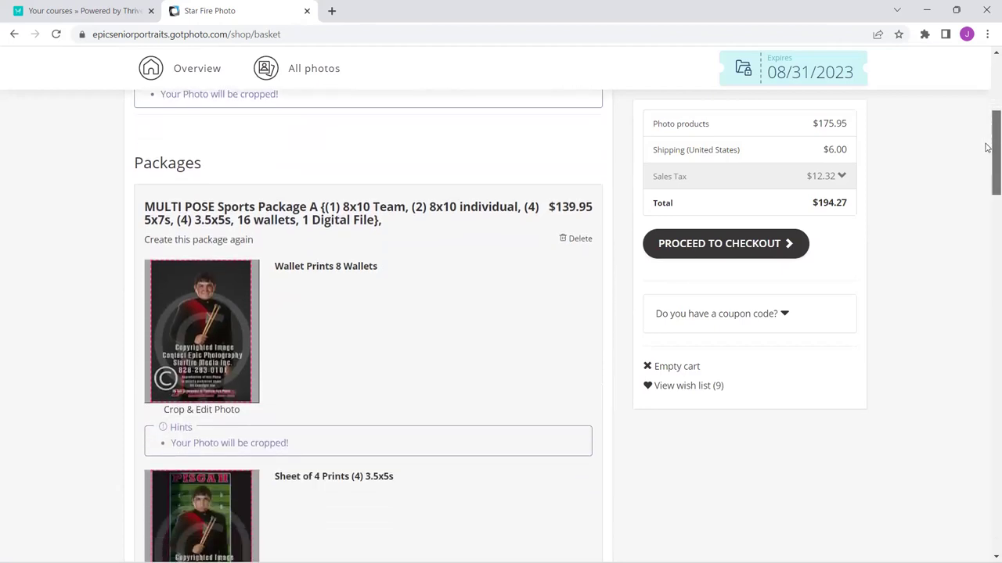
scroll(985, 154, down, 4)
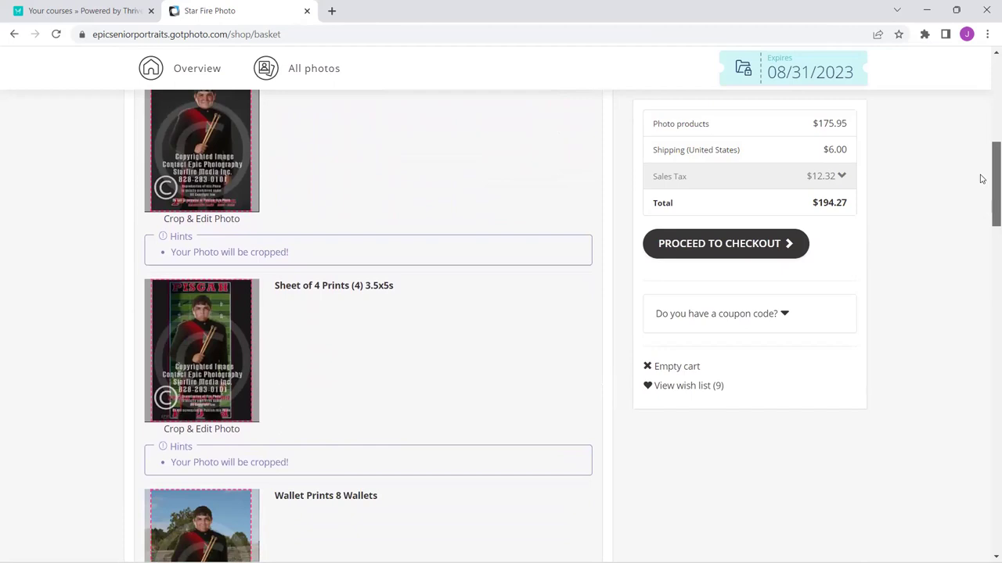
scroll(982, 178, down, 4)
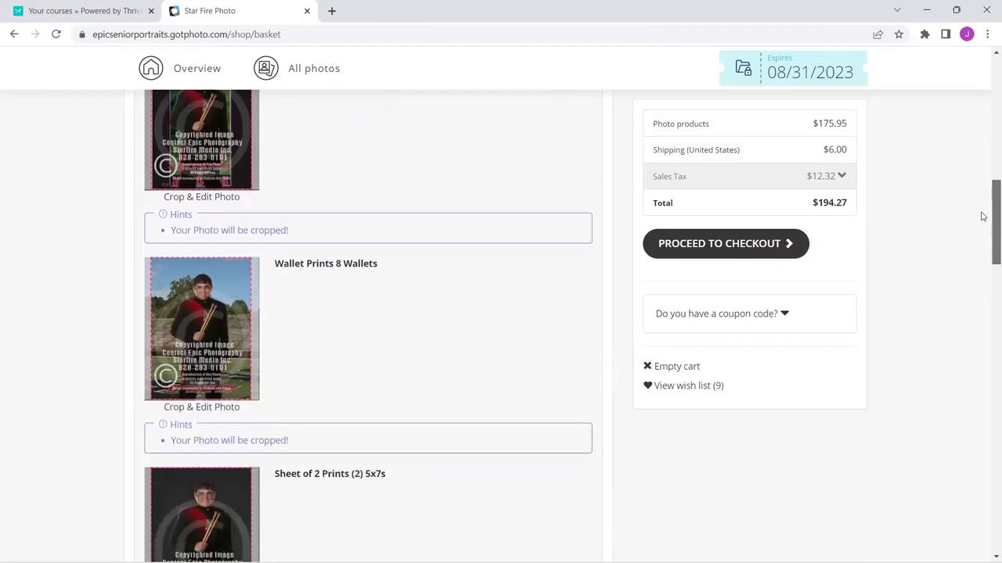
scroll(982, 216, down, 3)
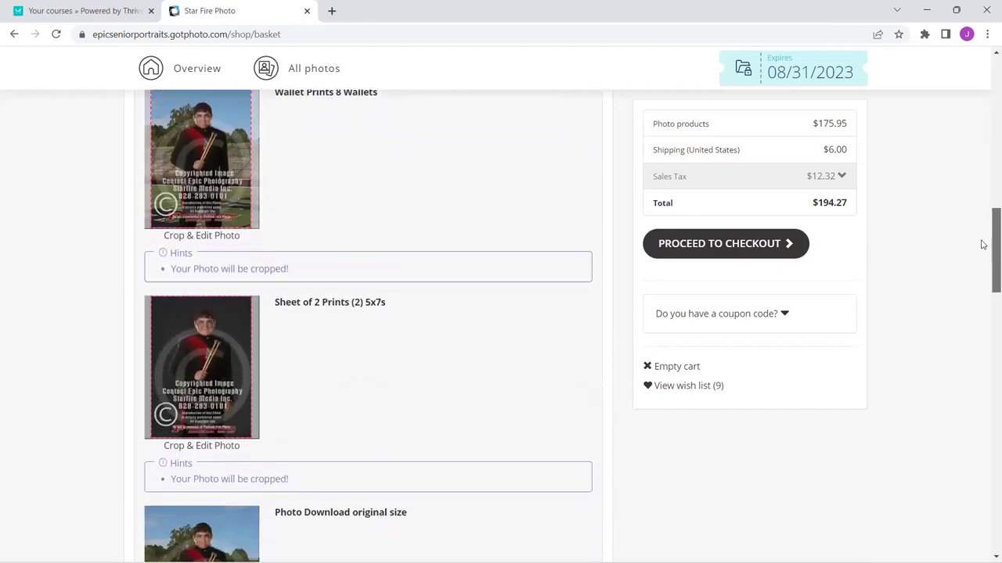
Move the crop of the first 3.5 Button in Sports Package I up to the photo's top edge and save the image.
drag(983, 258, 987, 459)
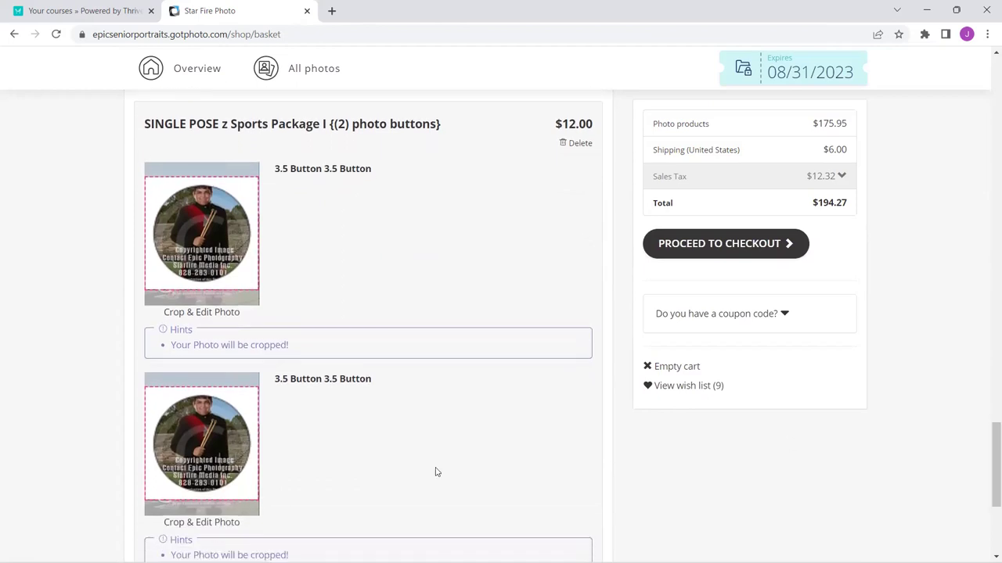
click(208, 320)
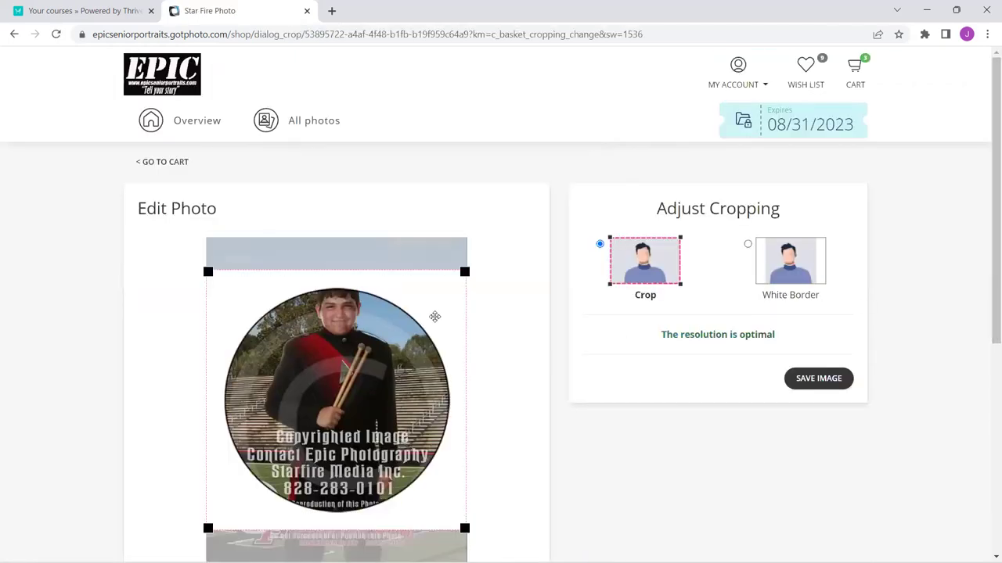
drag(434, 316, 434, 277)
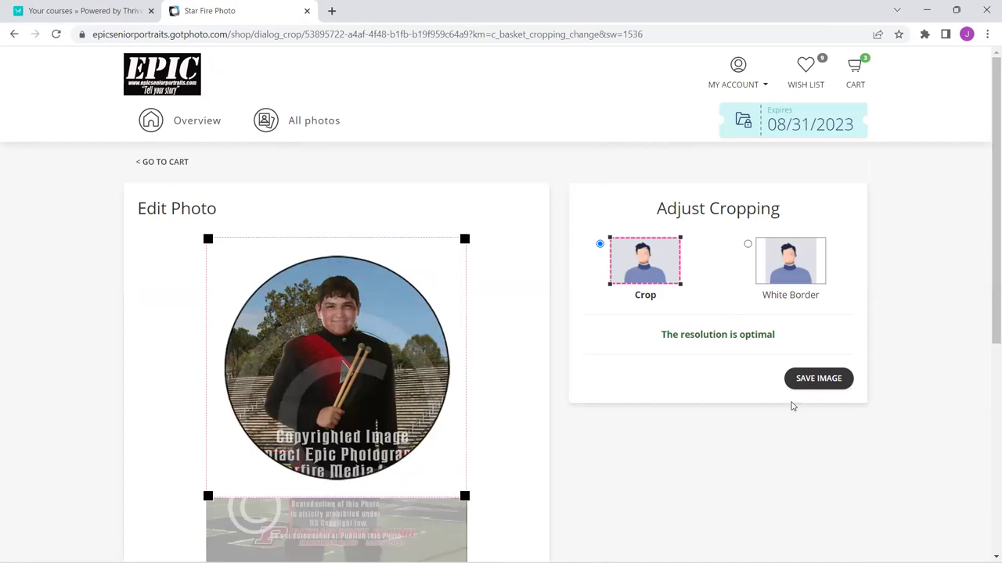
click(818, 381)
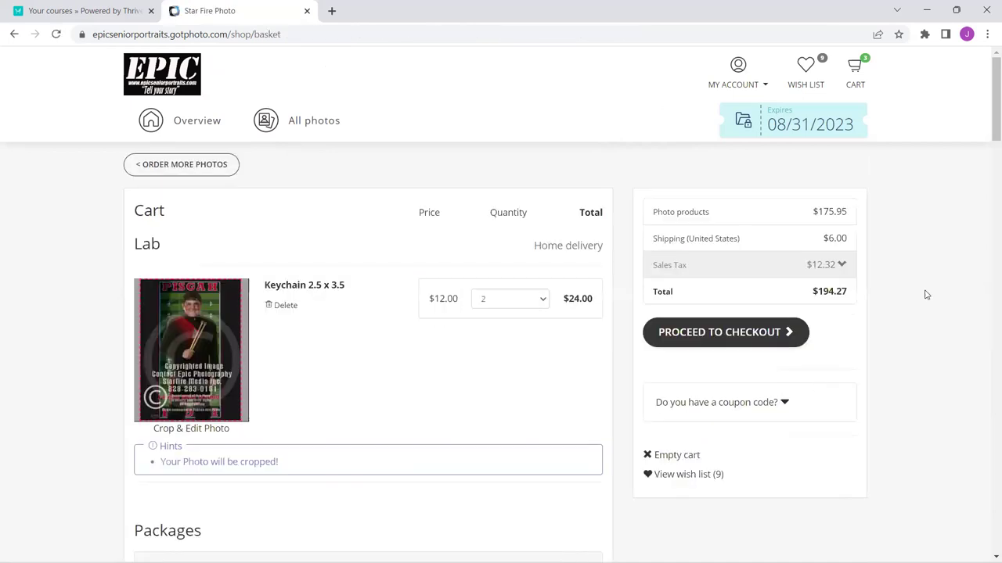
Move the second 3.5 Button's crop up to the photo's top edge, apply the Black and white effect, and save the image.
drag(992, 93, 989, 483)
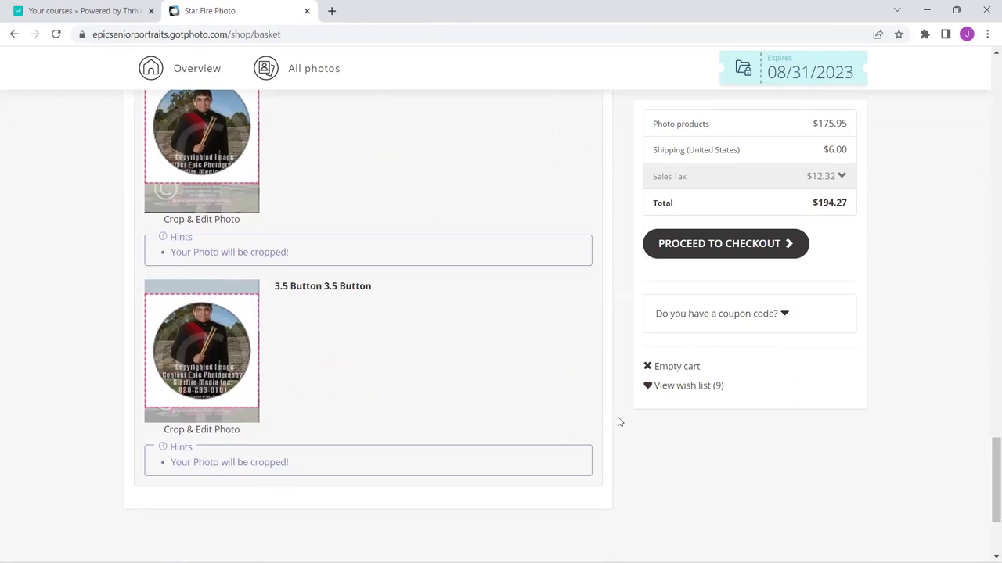
click(248, 331)
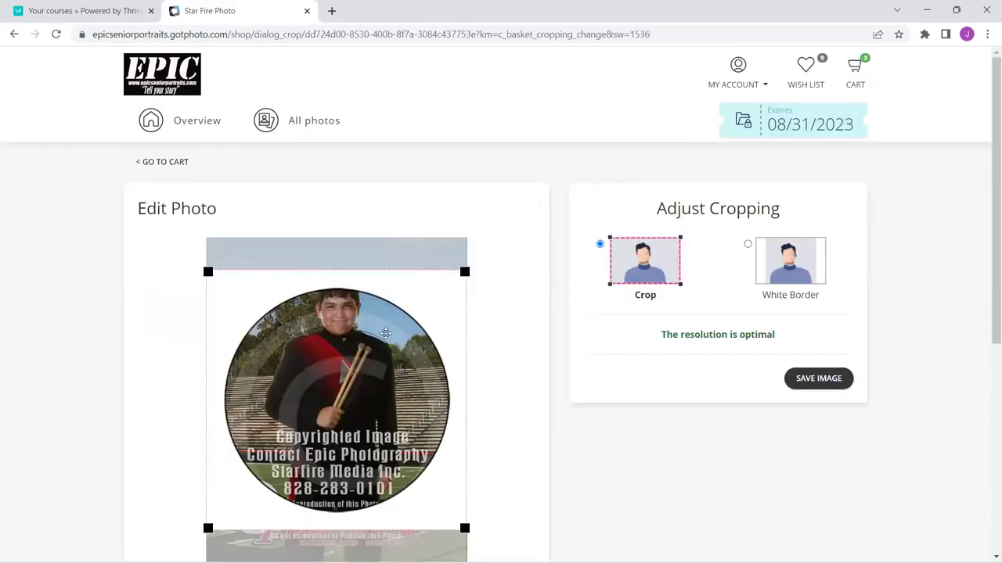
drag(442, 295, 449, 219)
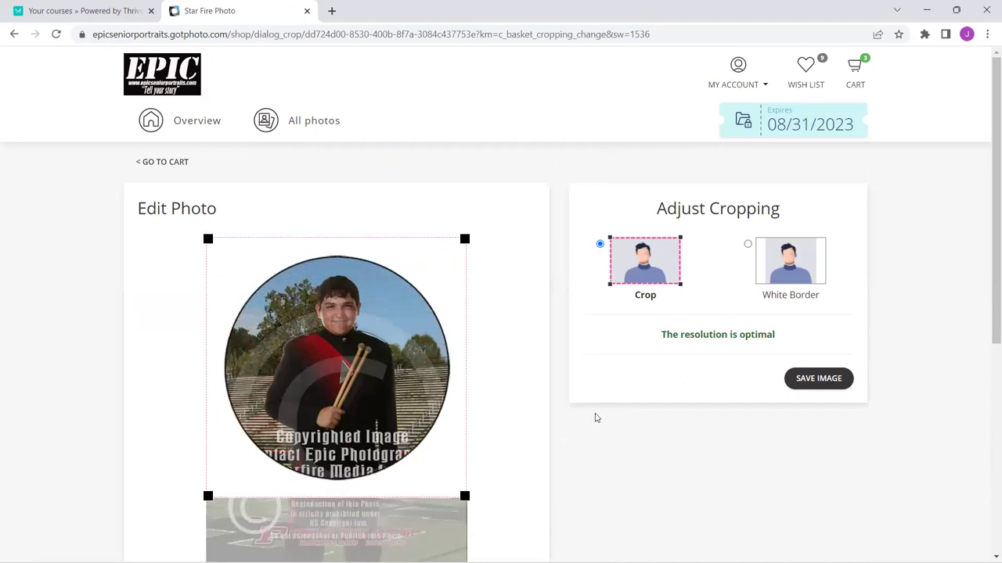
drag(986, 211, 986, 261)
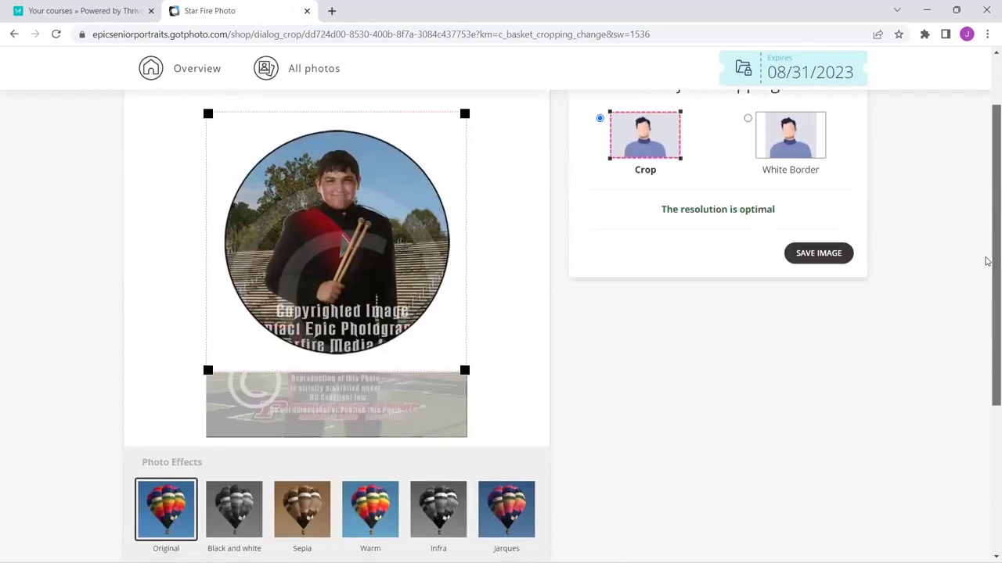
scroll(662, 369, down, 1)
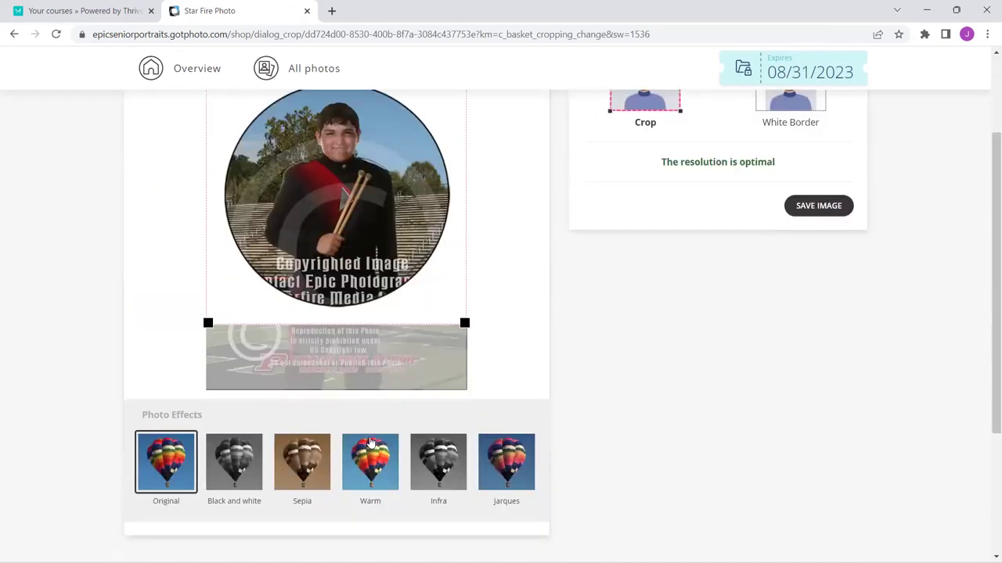
click(243, 453)
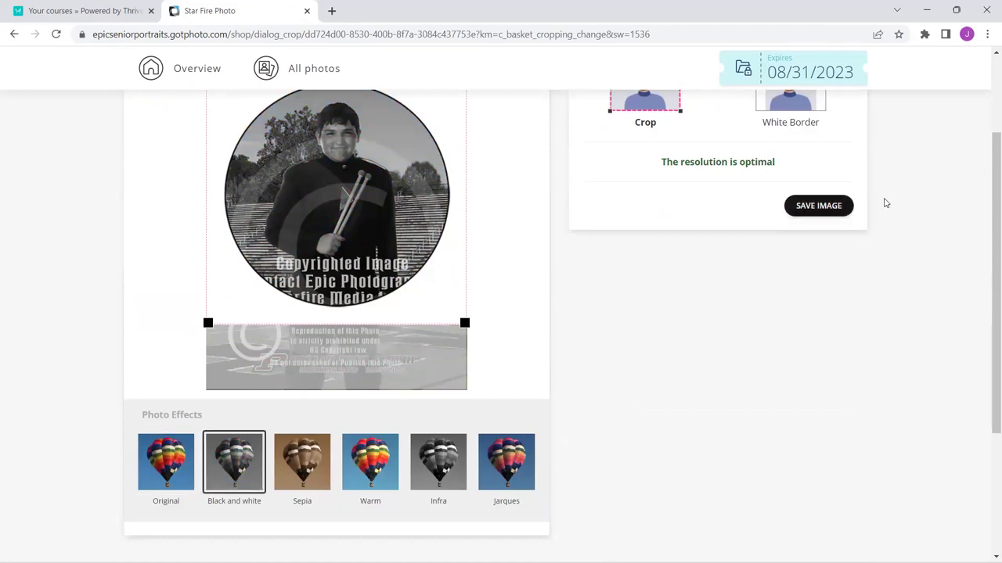
click(820, 208)
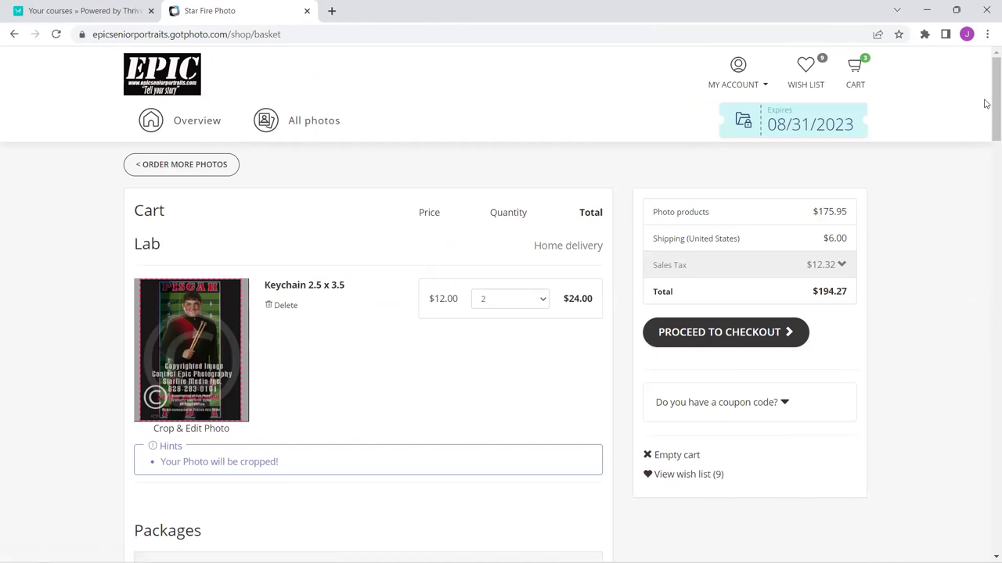
Check the edited buttons in the cart, then proceed to checkout and approve the cropping.
scroll(986, 102, down, 4)
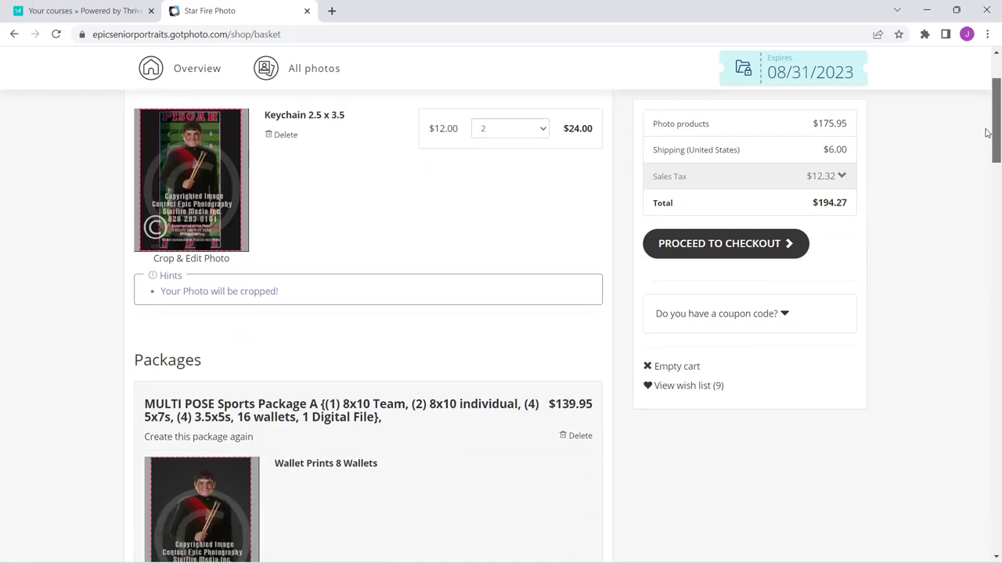
scroll(986, 205, down, 10)
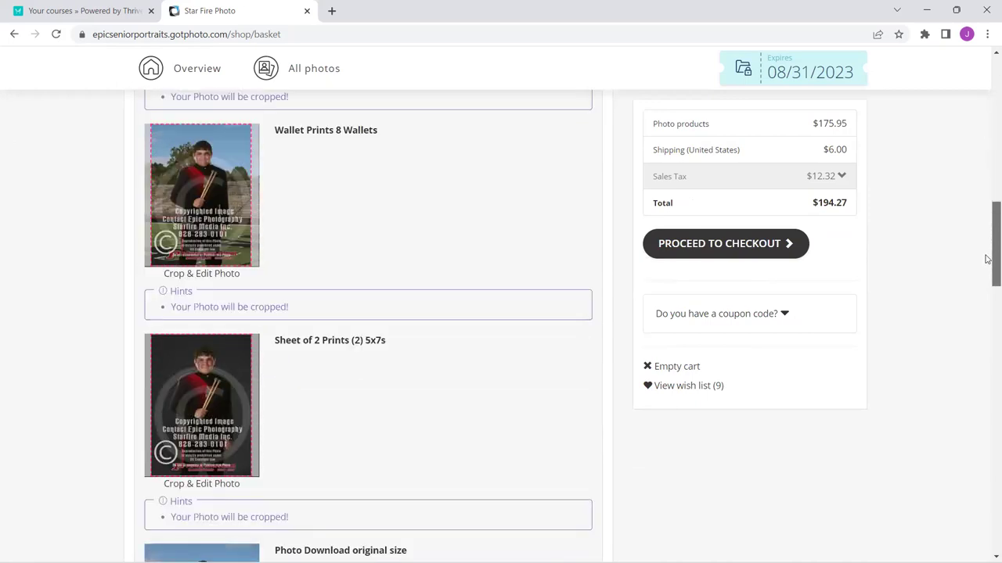
drag(986, 333, 986, 487)
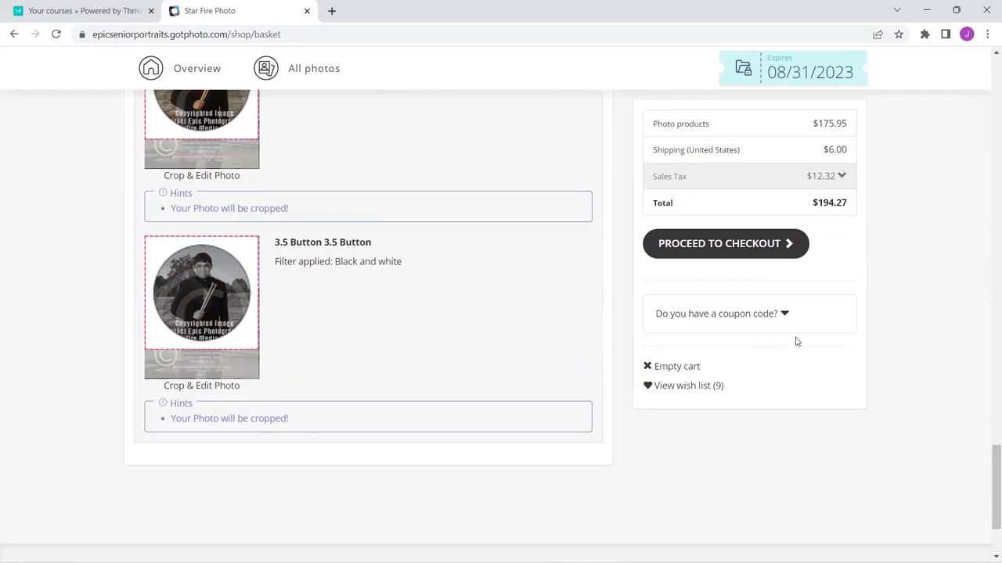
click(762, 257)
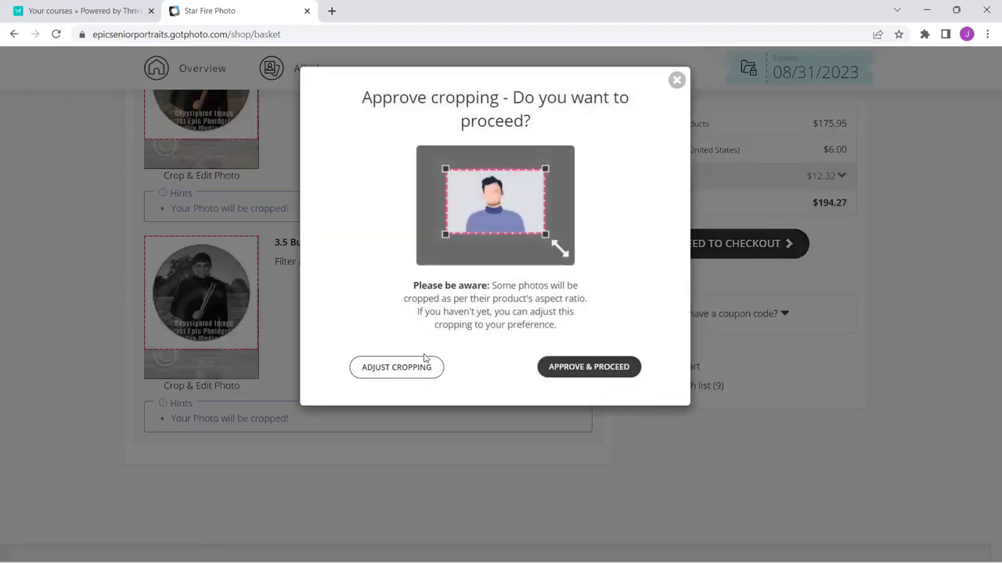
click(566, 375)
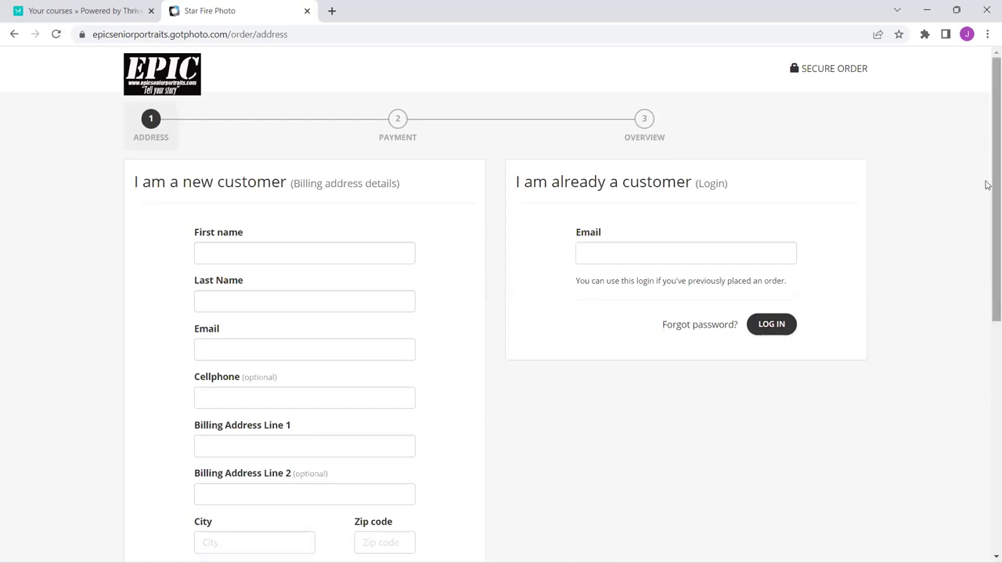
mouse_move(987, 185)
mouse_down()
mouse_move(986, 382)
mouse_move(987, 191)
mouse_up()
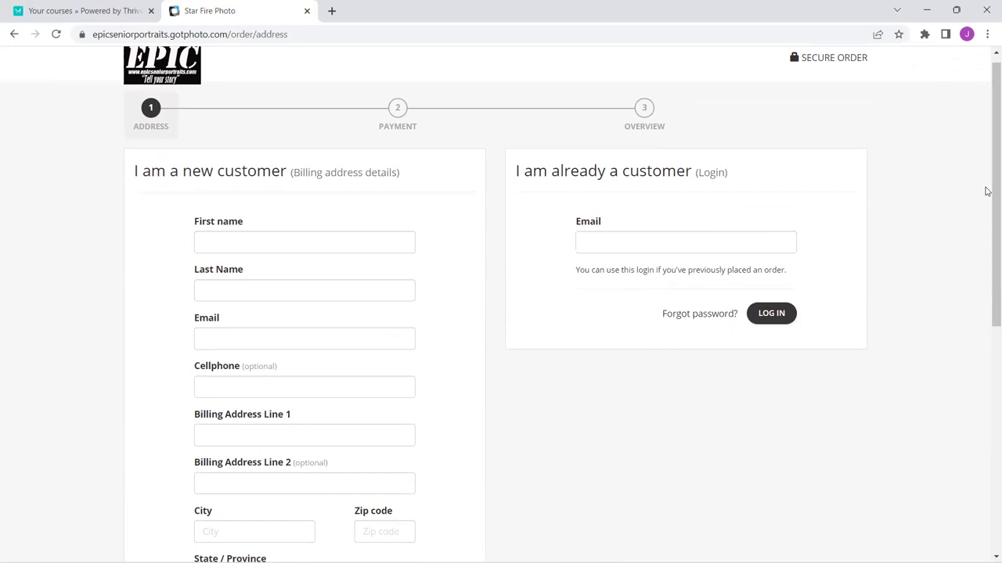
drag(986, 191, 991, 116)
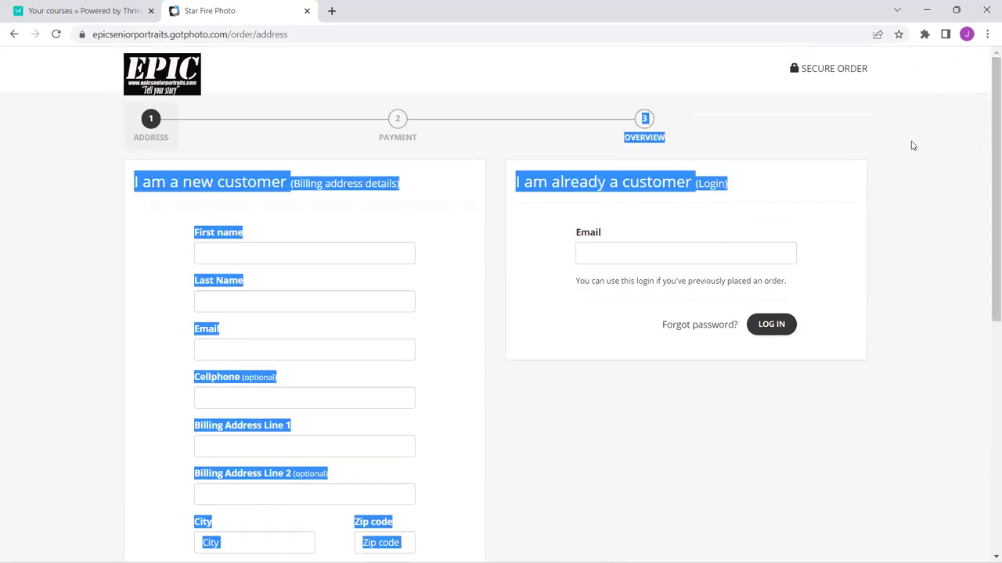
click(909, 145)
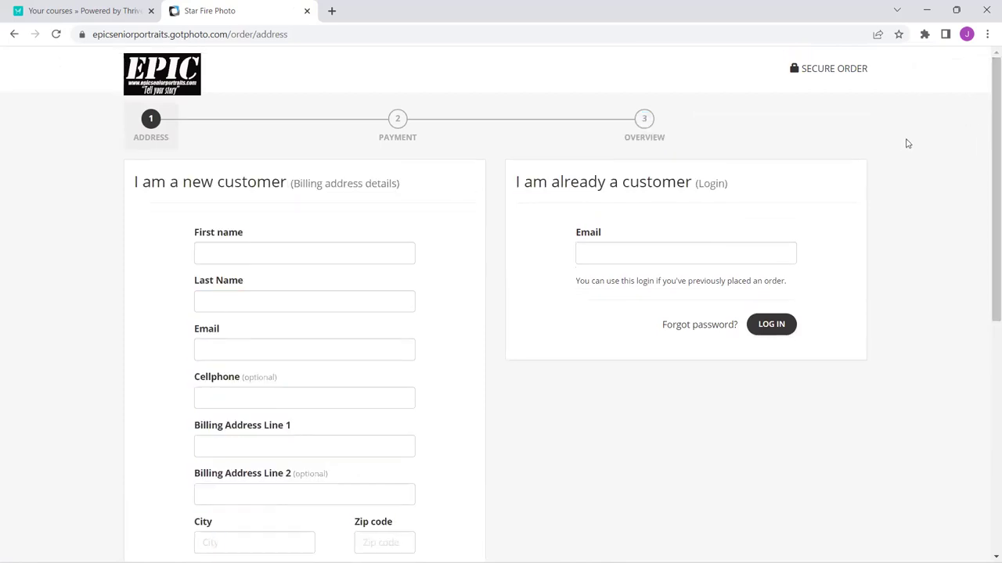